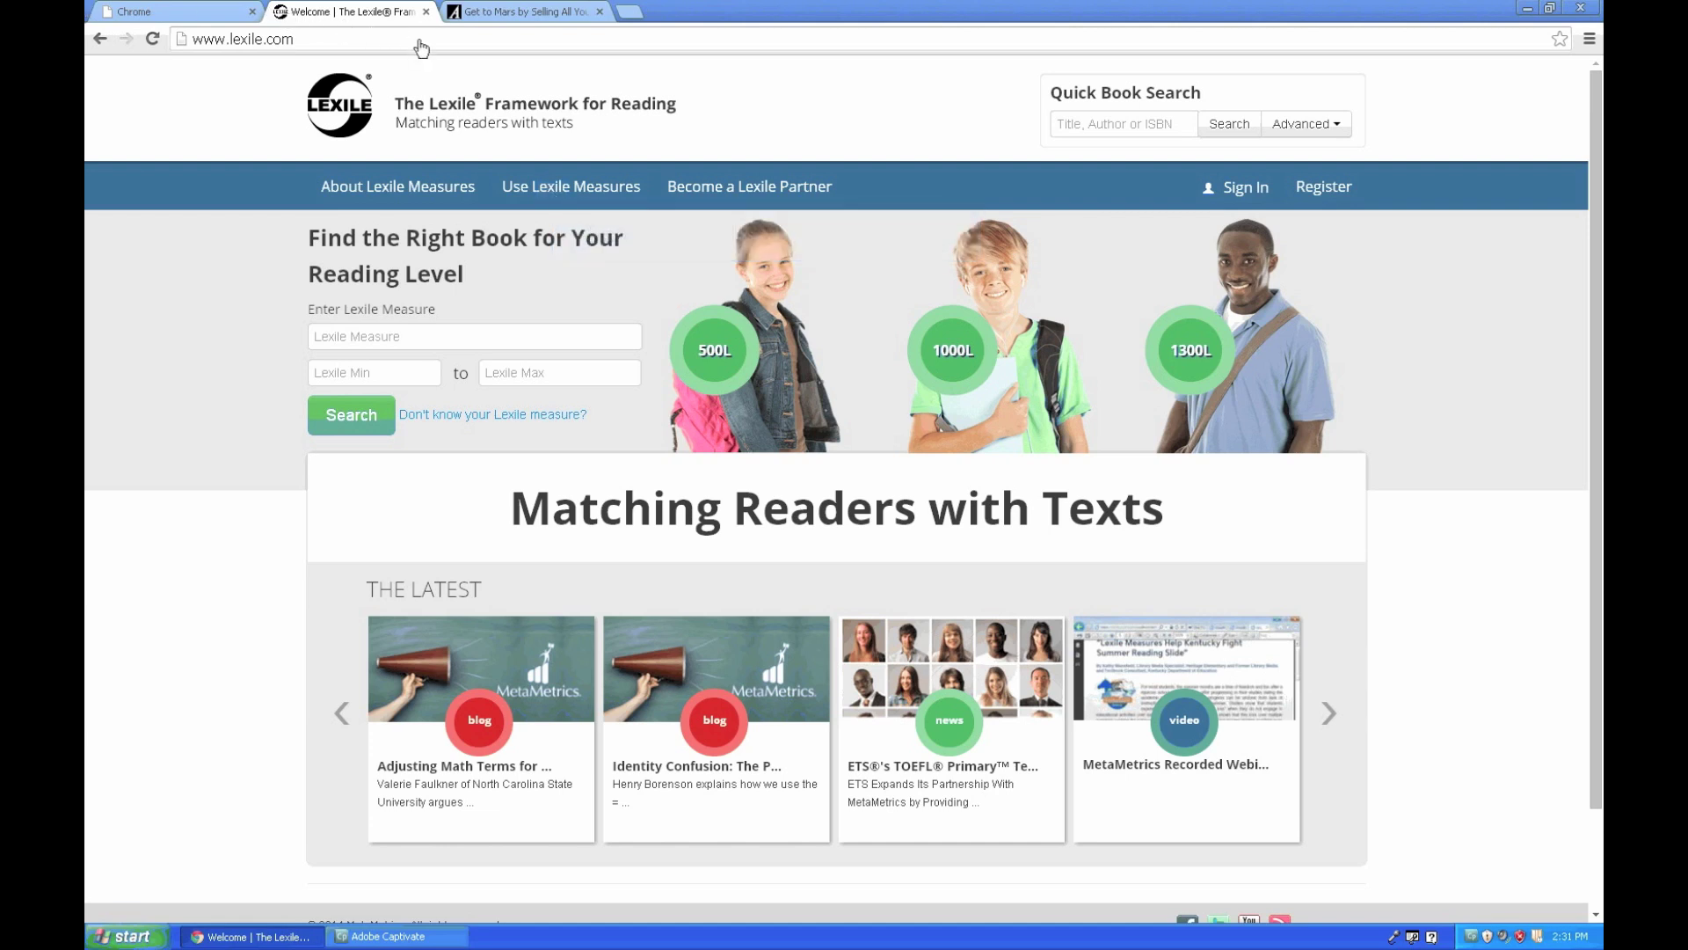
# - Expand the Use Lexile Measures menu on the Lexile home page to list its tools
pyautogui.click(554, 196)
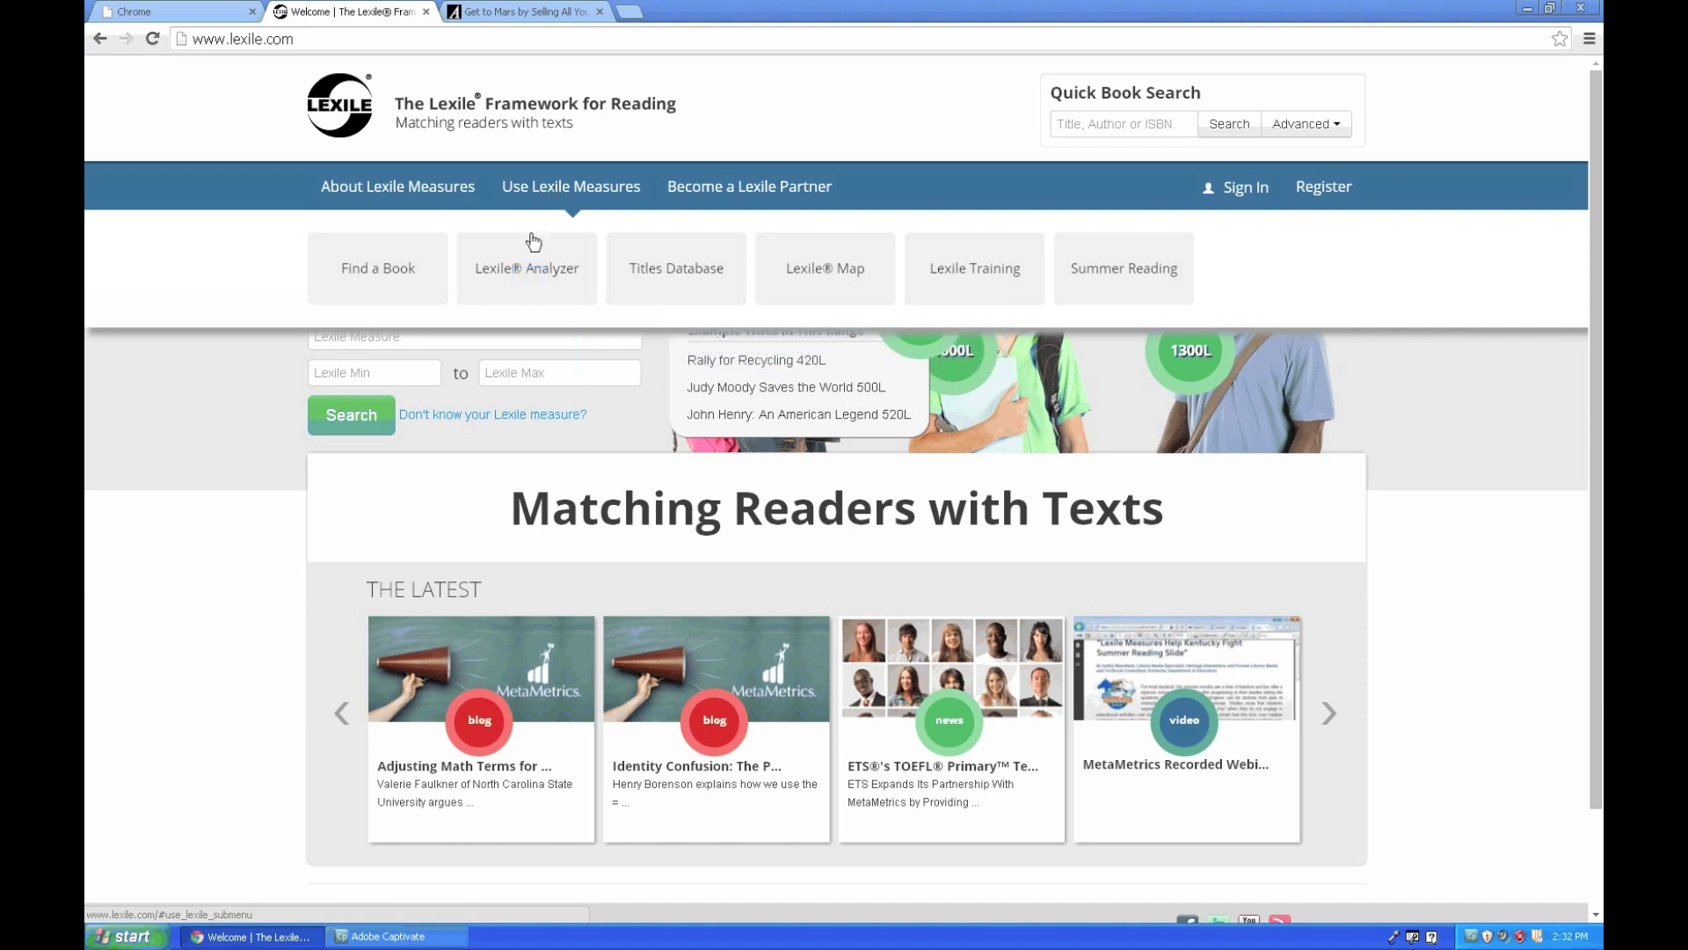
# - Go to the Lexile® Analyzer page, 'Get a Lexile Text Measure'
pyautogui.click(530, 271)
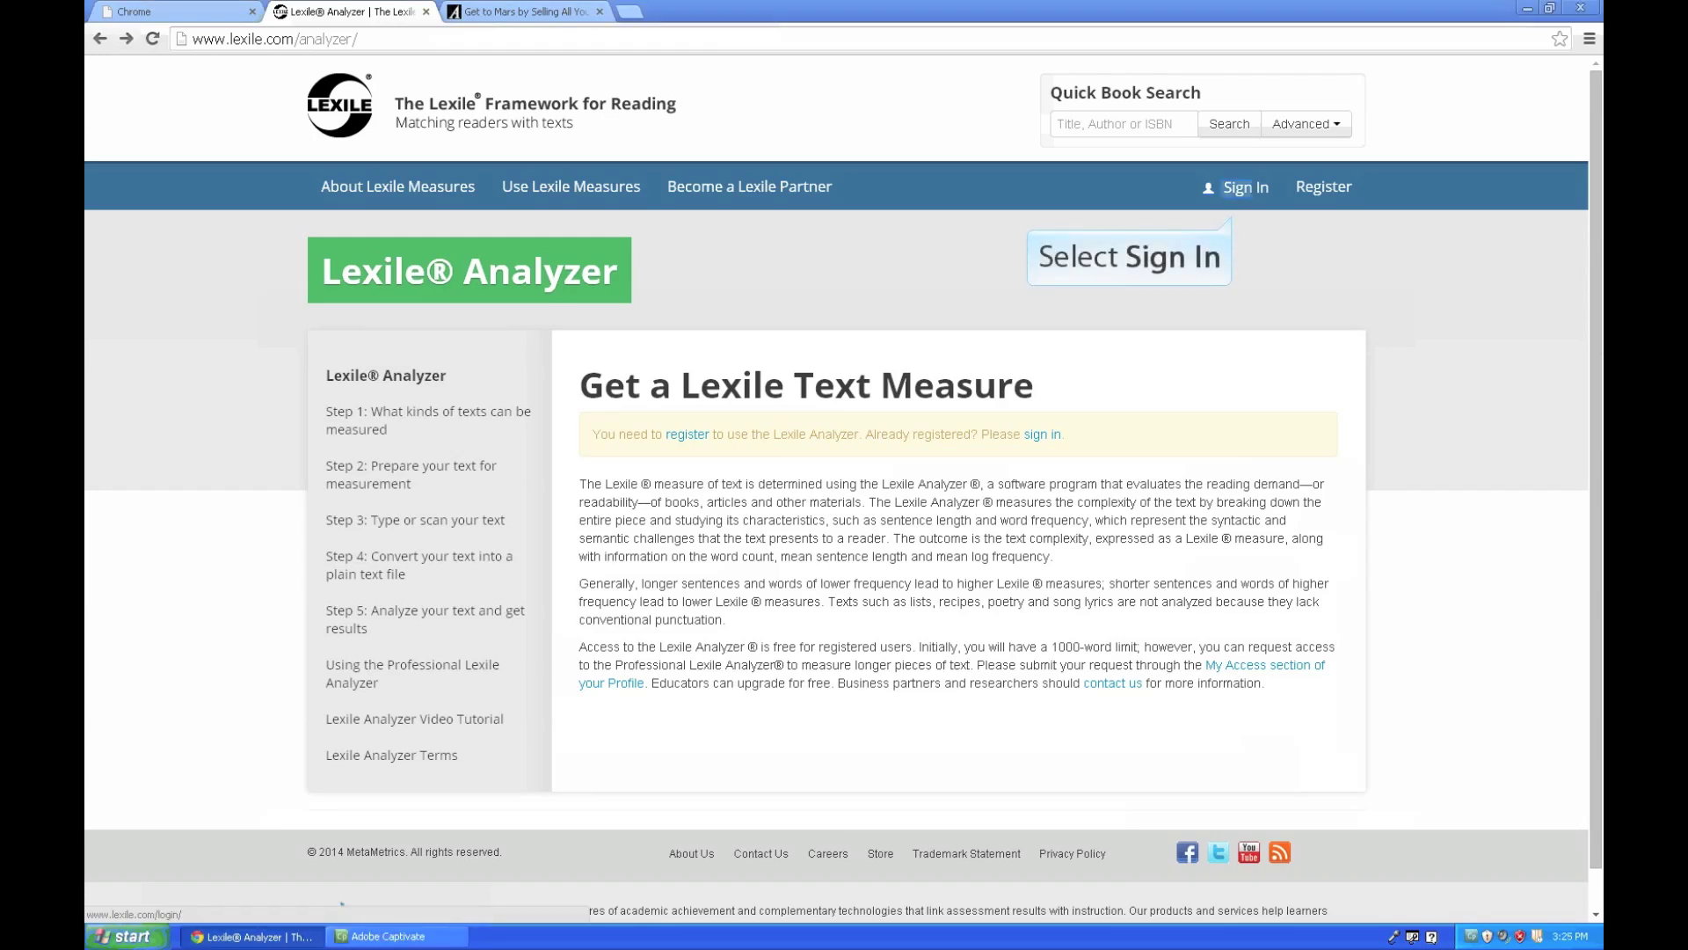
# - Sign in to Lexile.com with the account e-mail and password
pyautogui.click(1245, 187)
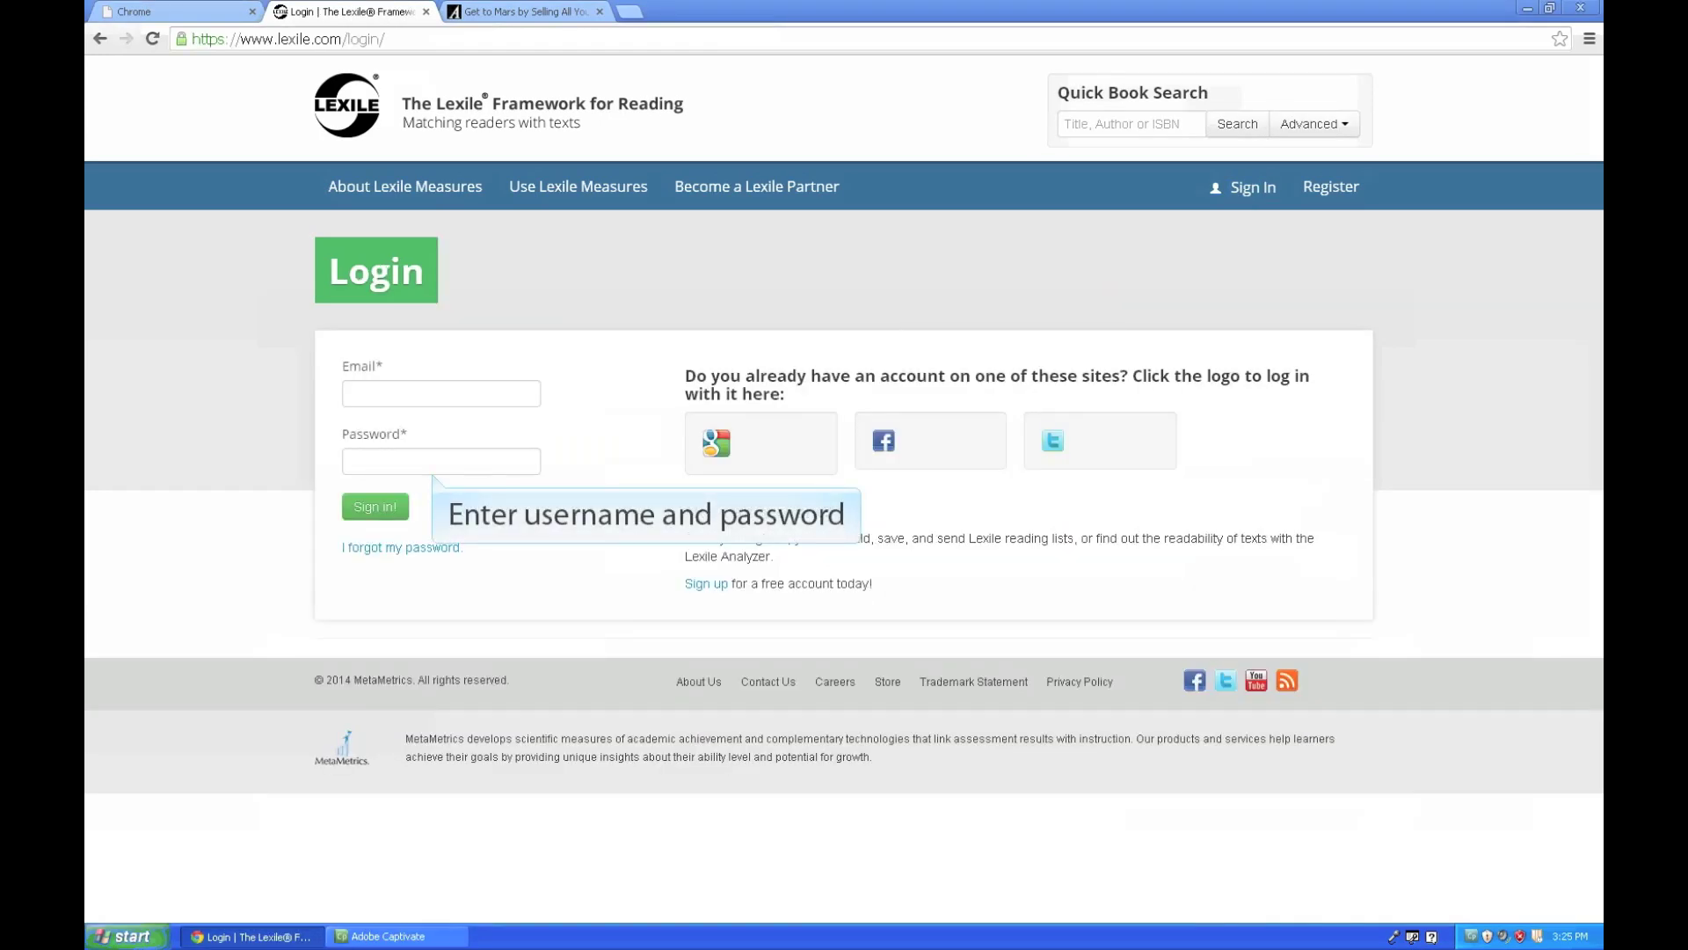
pyautogui.click(441, 393)
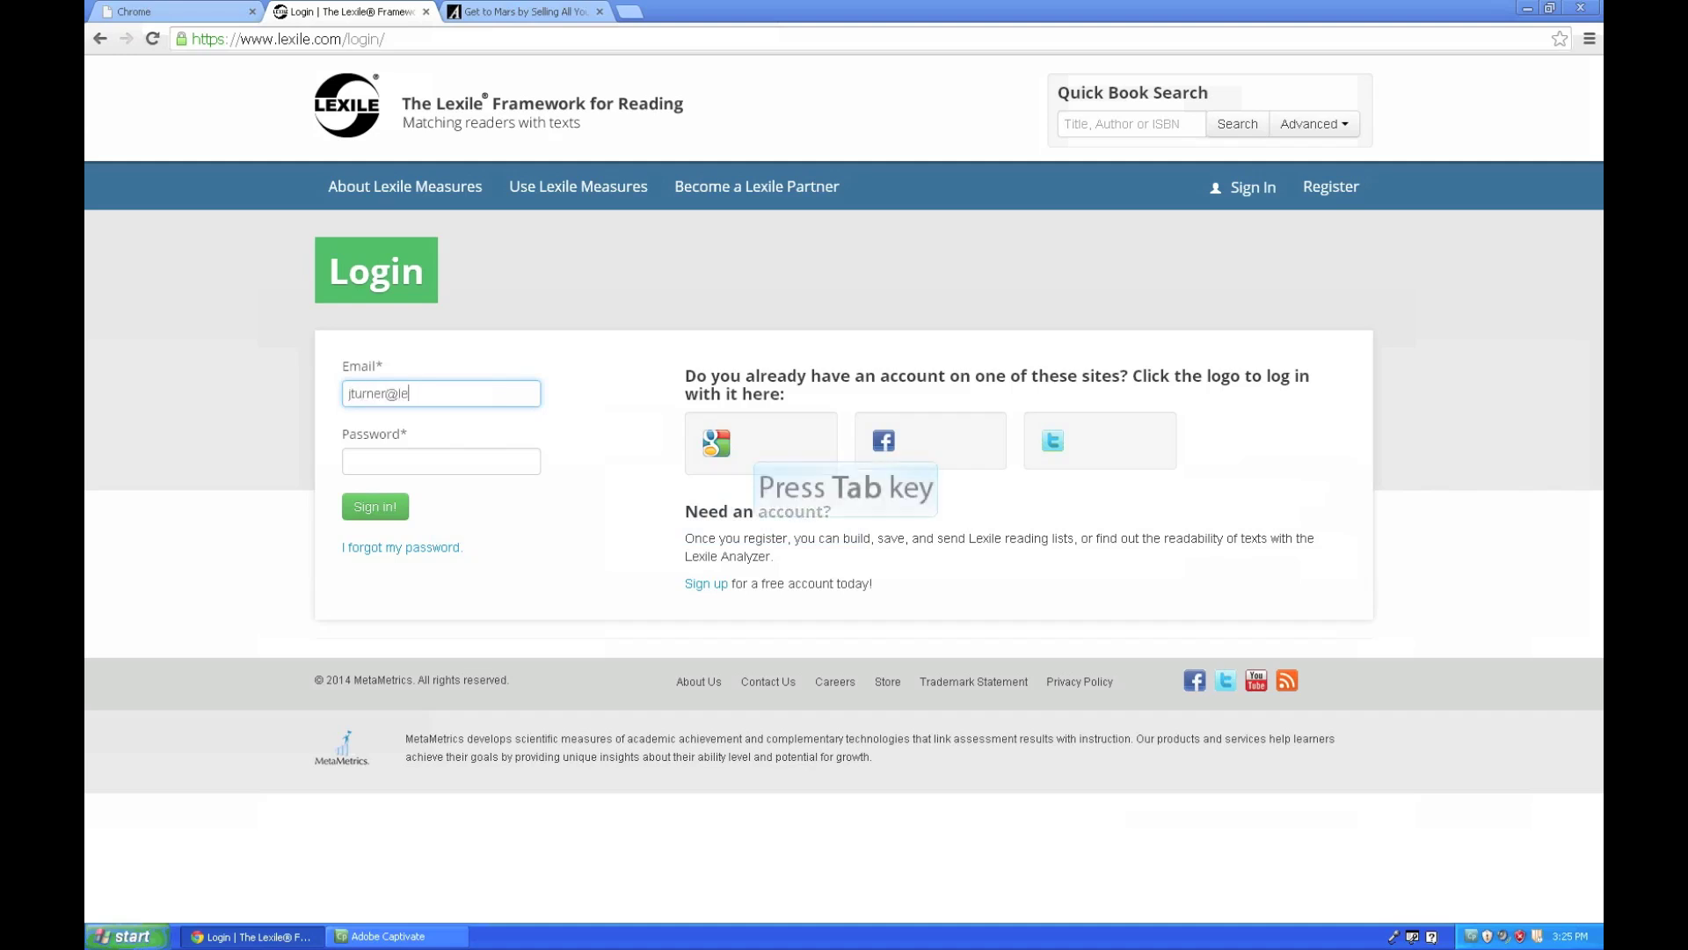
pyautogui.press('Tab')
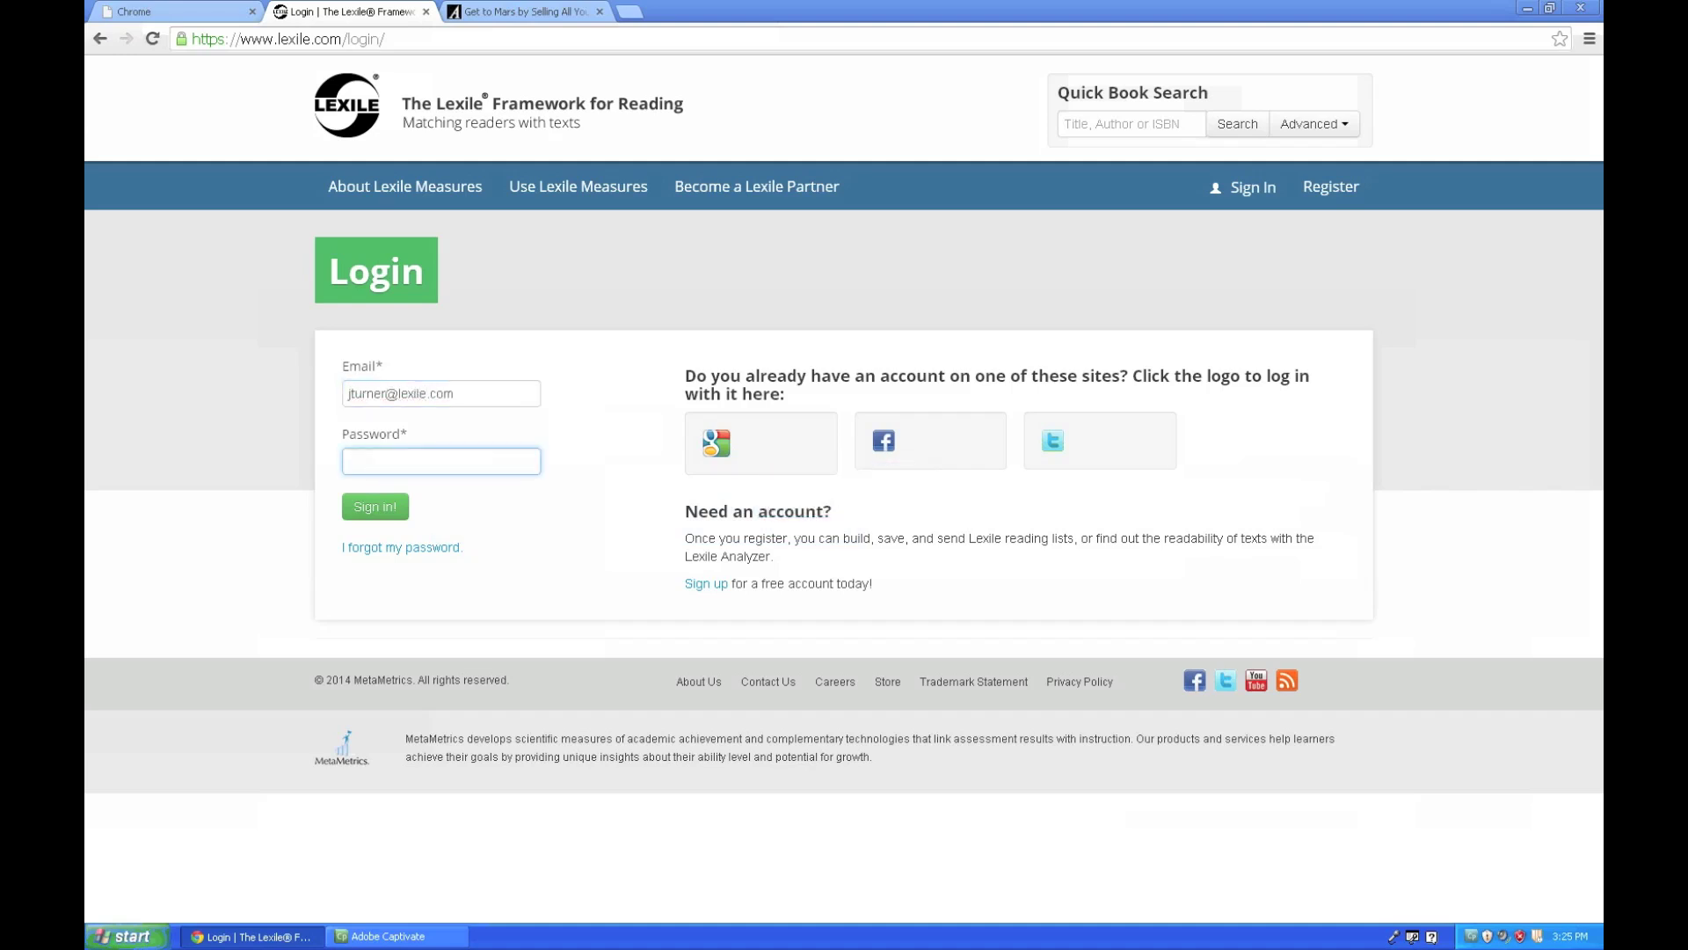
pyautogui.write('••••••')
pyautogui.press('Return')
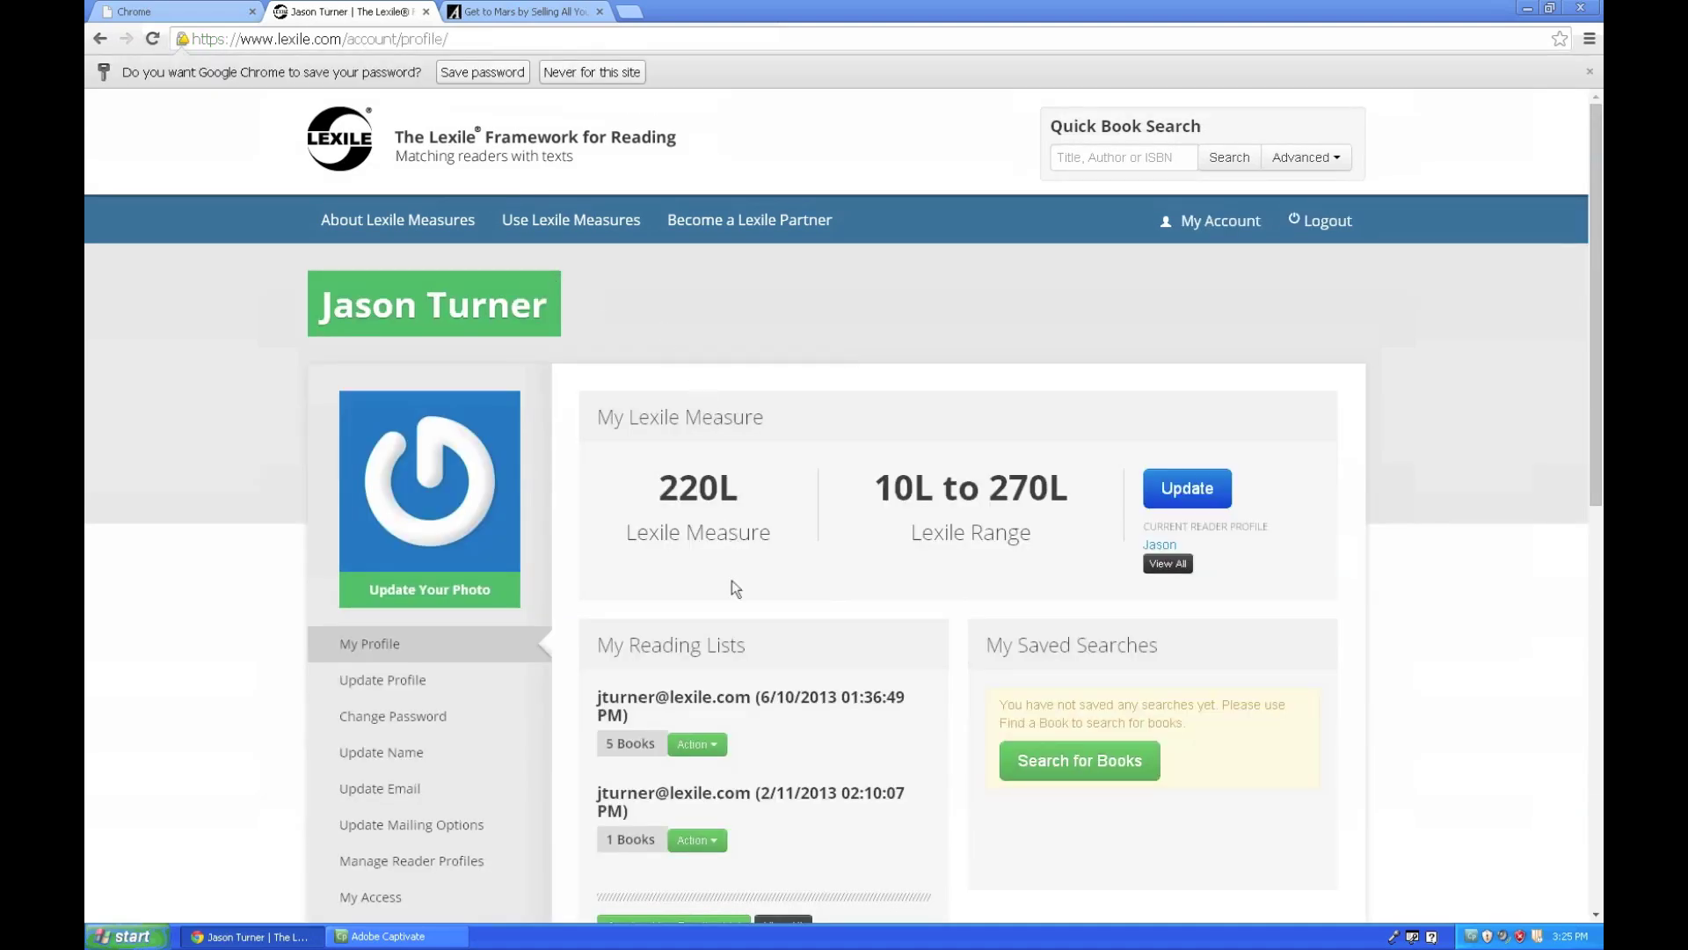
# - Scroll down the signed-in Lexile profile page
pyautogui.scroll(-3, 735, 588)
pyautogui.scroll(-2, 711, 579)
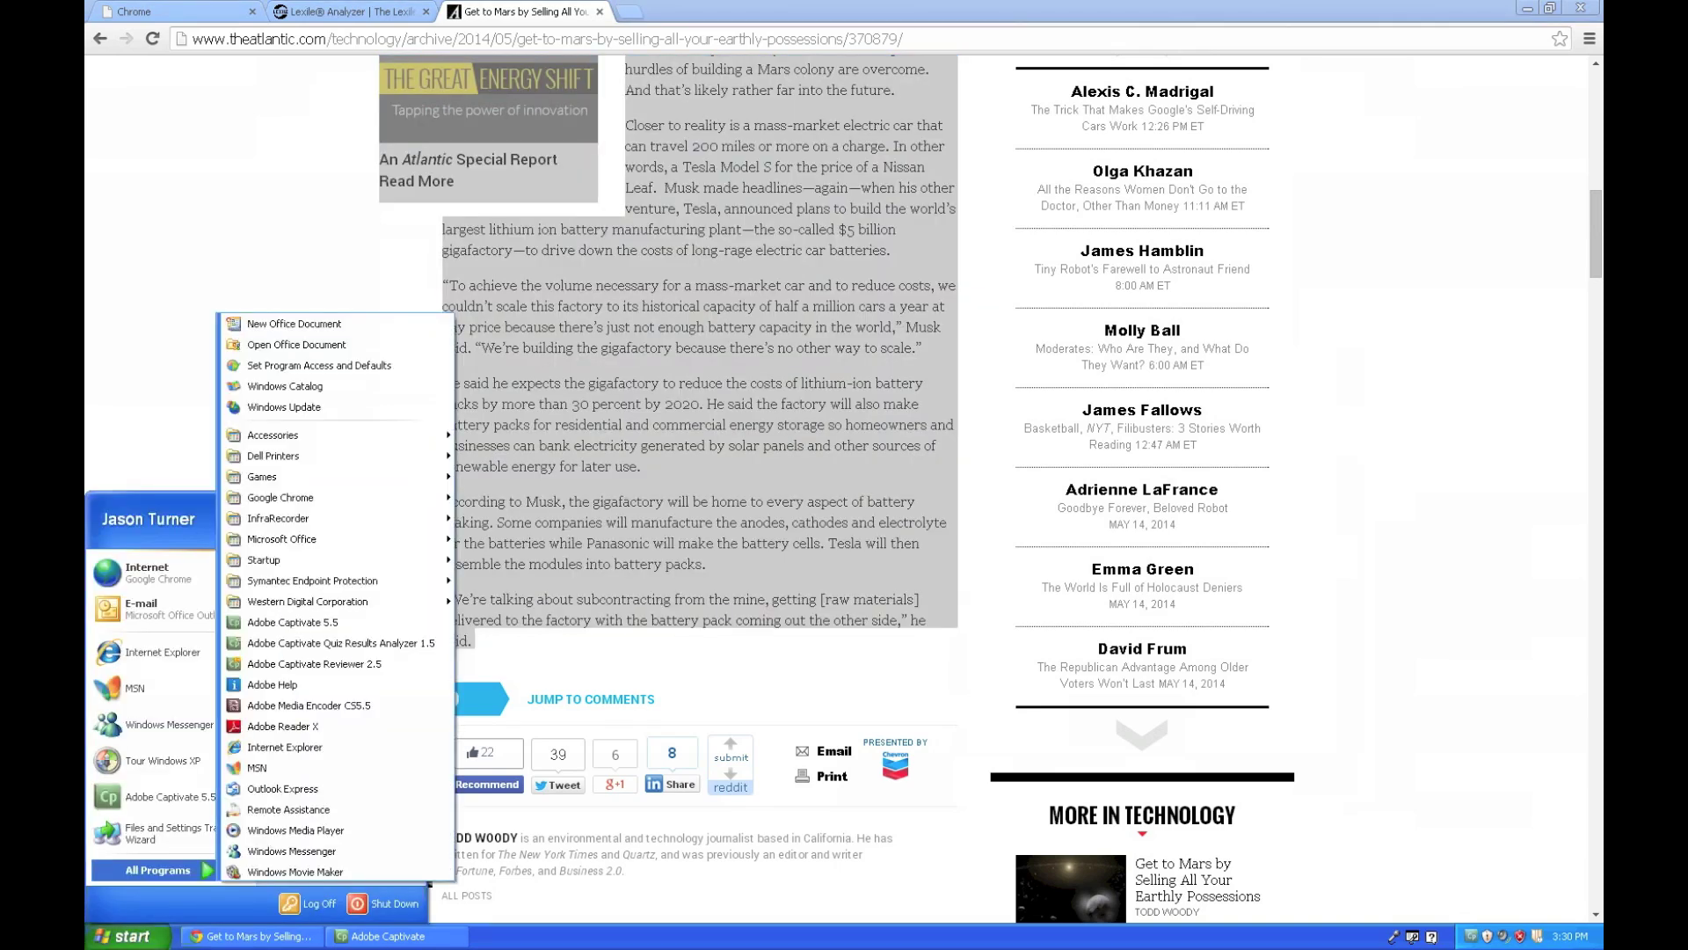
# - Show the Microsoft Office programs in the Start menu's All Programs list
pyautogui.click(281, 538)
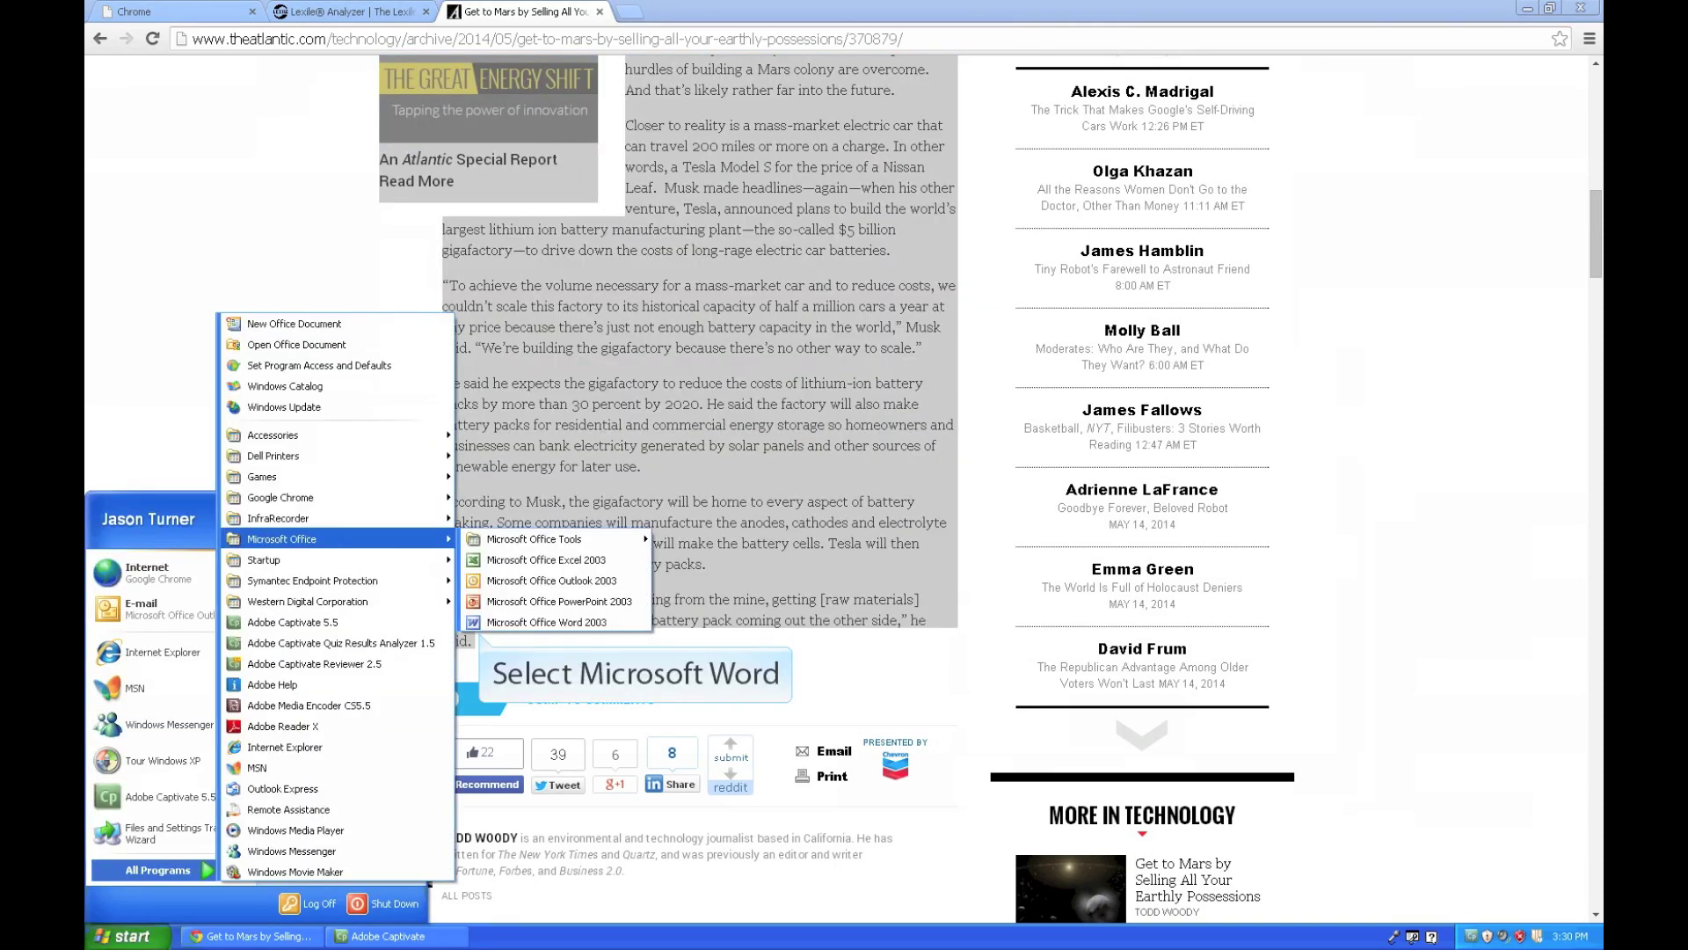
# - Launch Word 2003 with a blank document and paste the copied Atlantic article into it
pyautogui.click(546, 622)
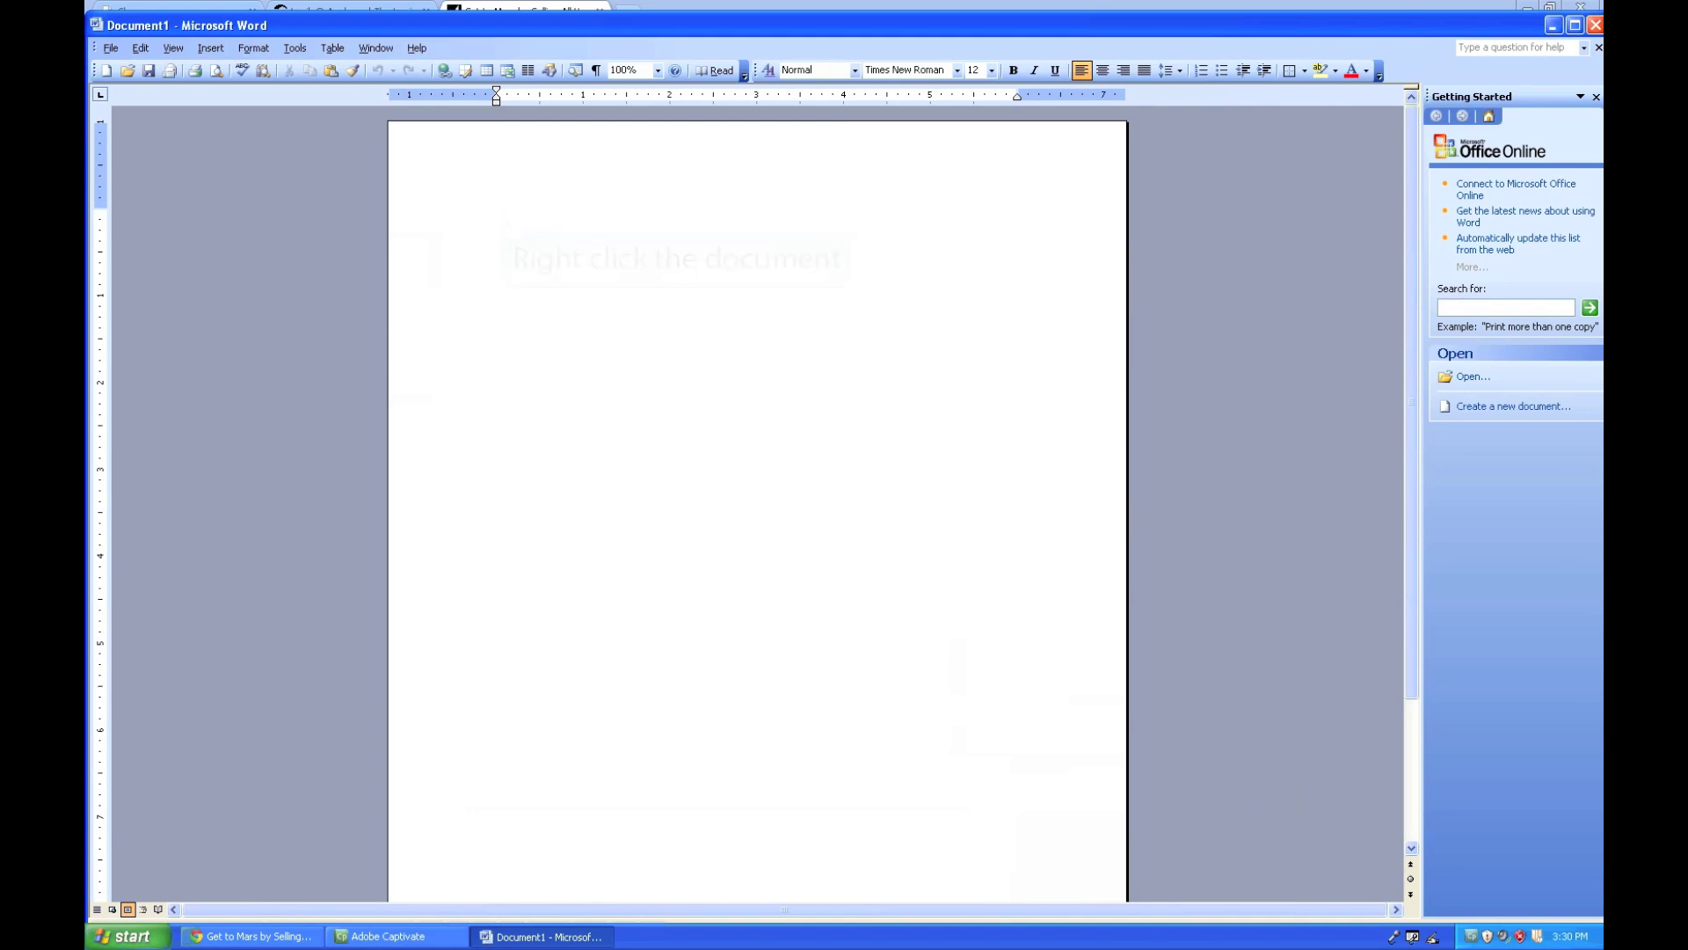
pyautogui.rightClick(502, 218)
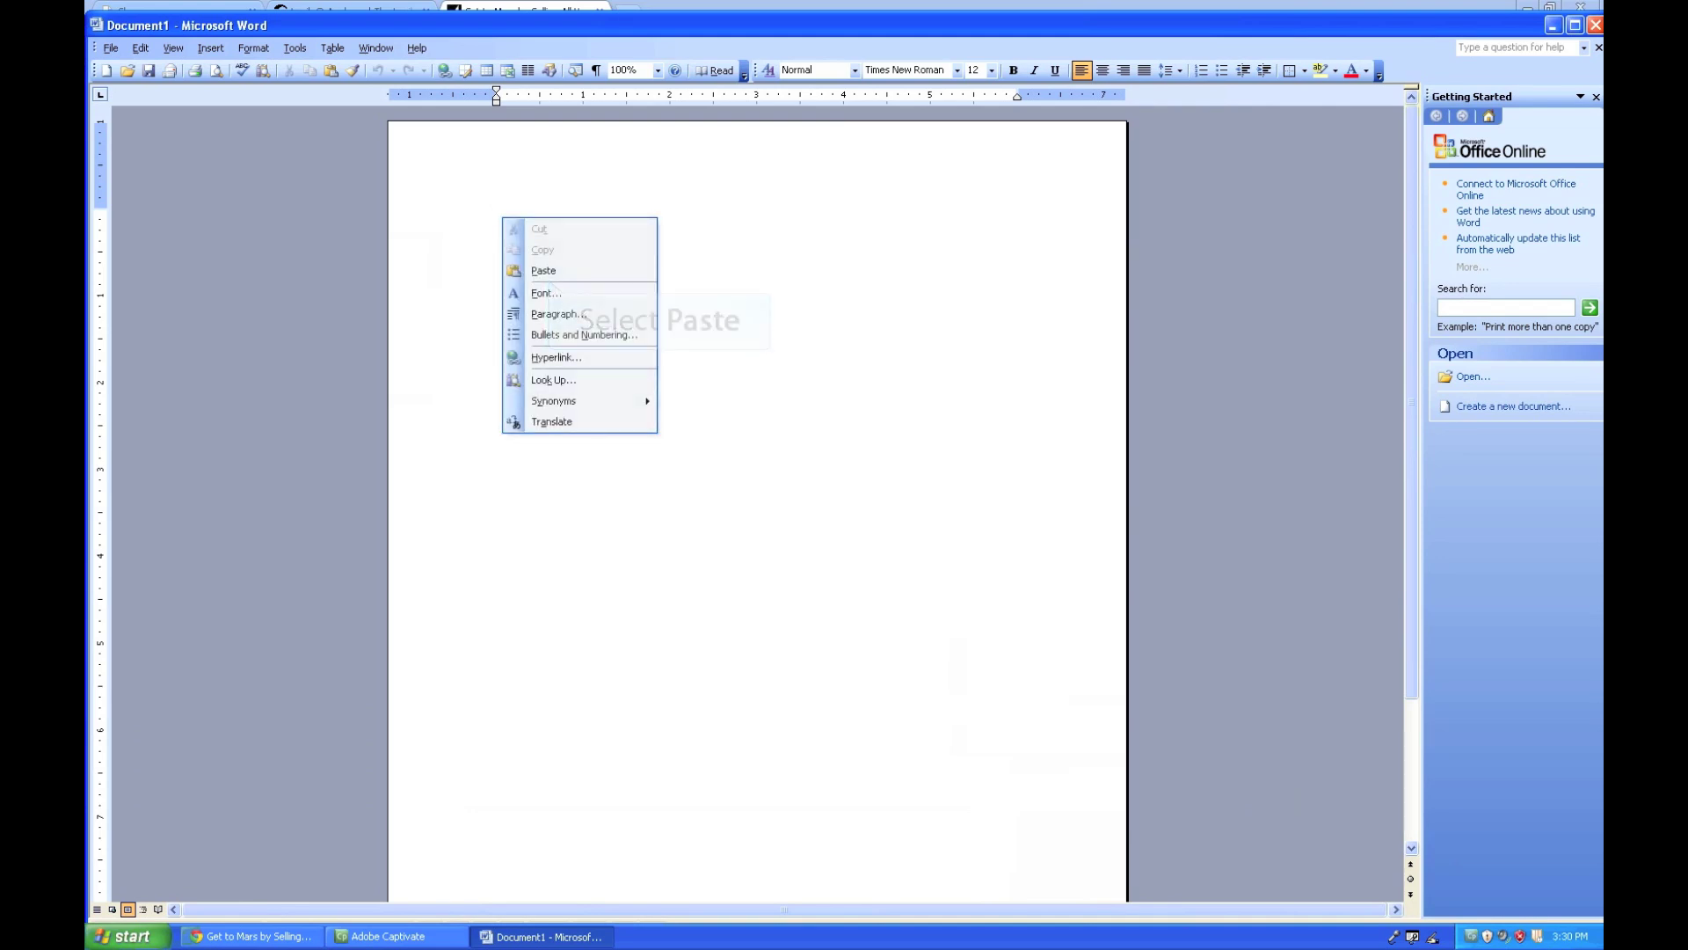
pyautogui.press('p')
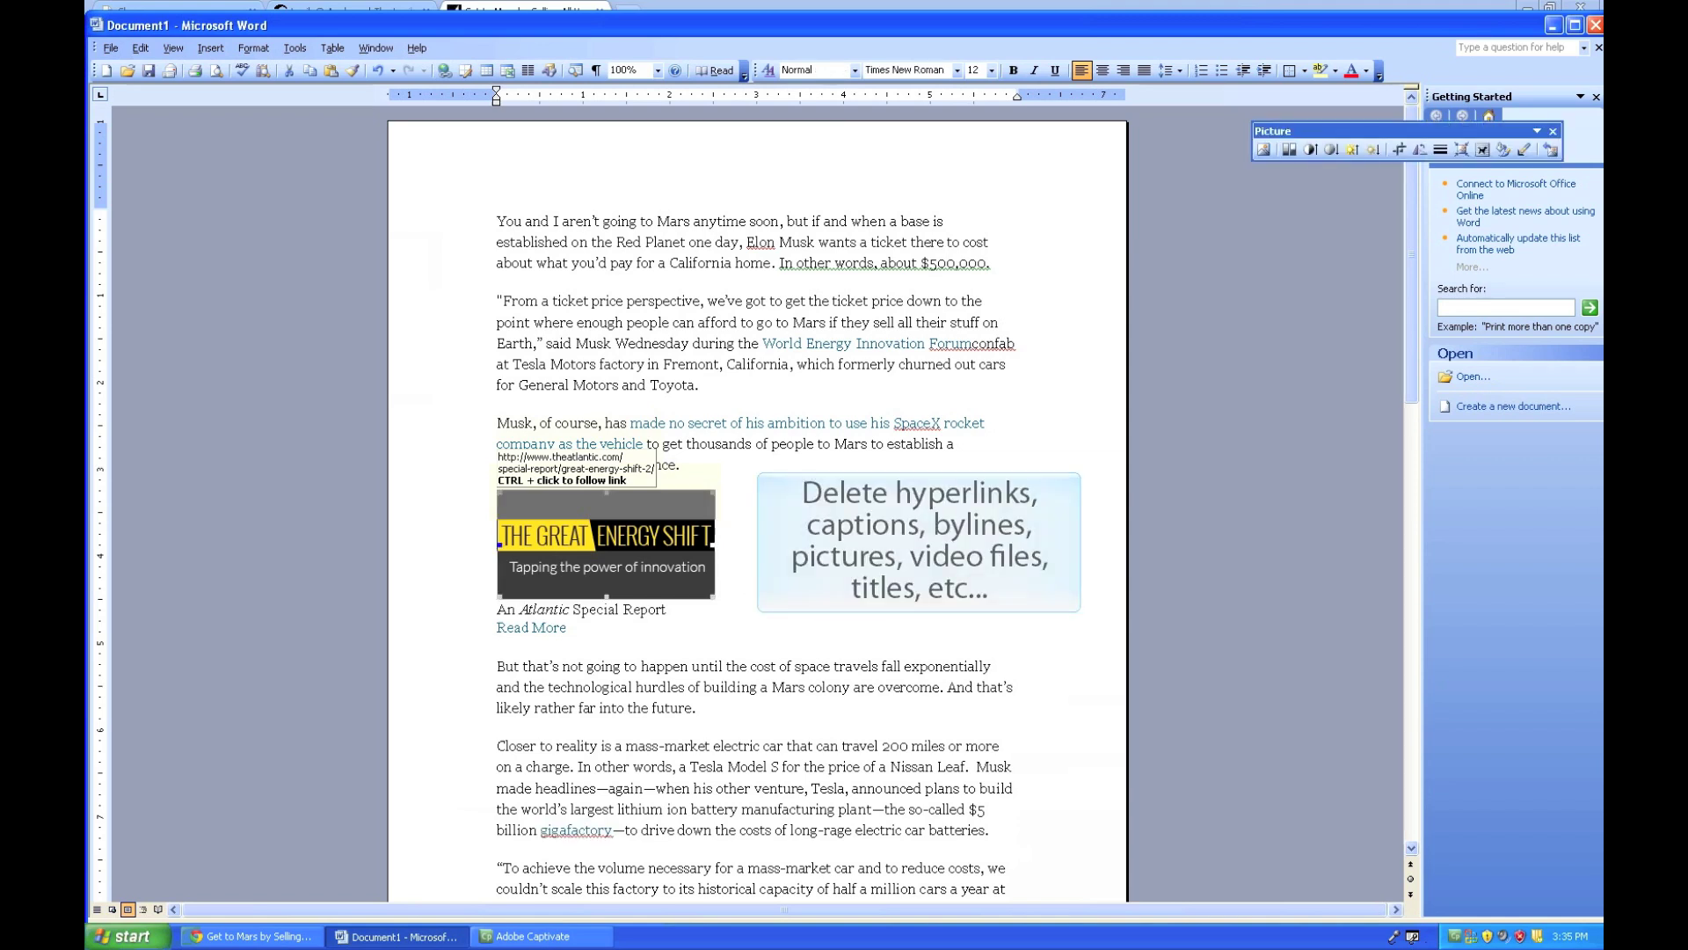
# - Delete the Great Energy Shift image and the Read More line
pyautogui.press('Delete')
pyautogui.moveTo(497, 532); pyautogui.dragTo(574, 545)
pyautogui.press('Delete')
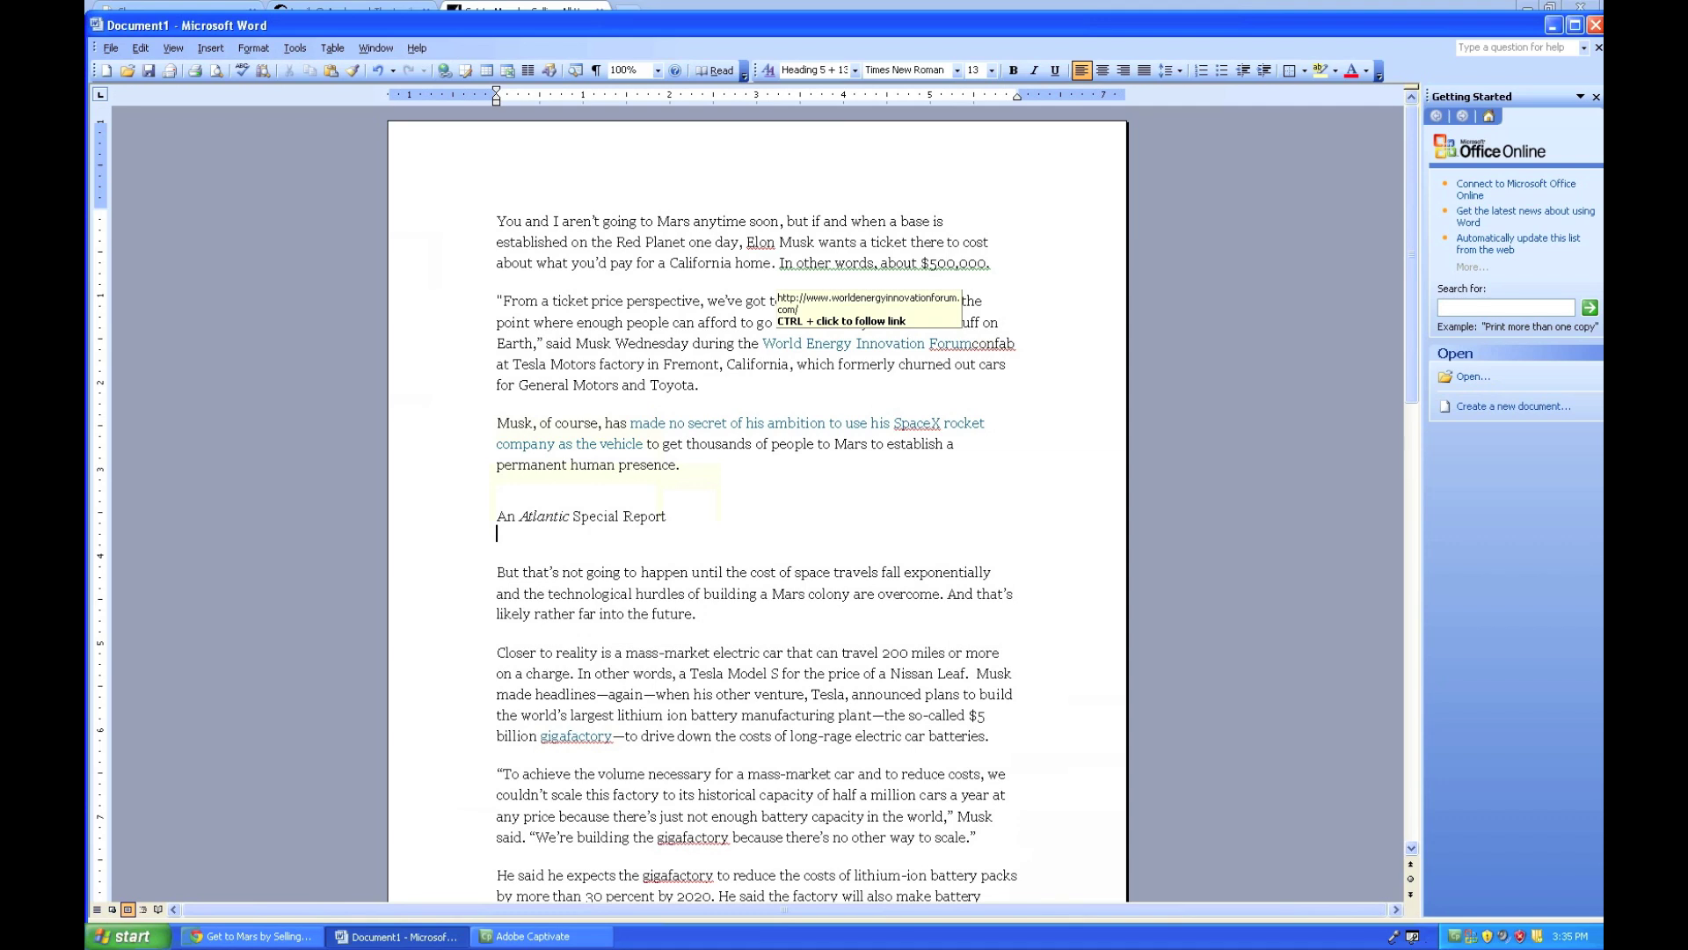
# - Remove the hyperlinks from the World Energy Innovation Forum and 'made no secret' passages
pyautogui.moveTo(763, 343); pyautogui.dragTo(1018, 343)
pyautogui.rightClick(923, 338)
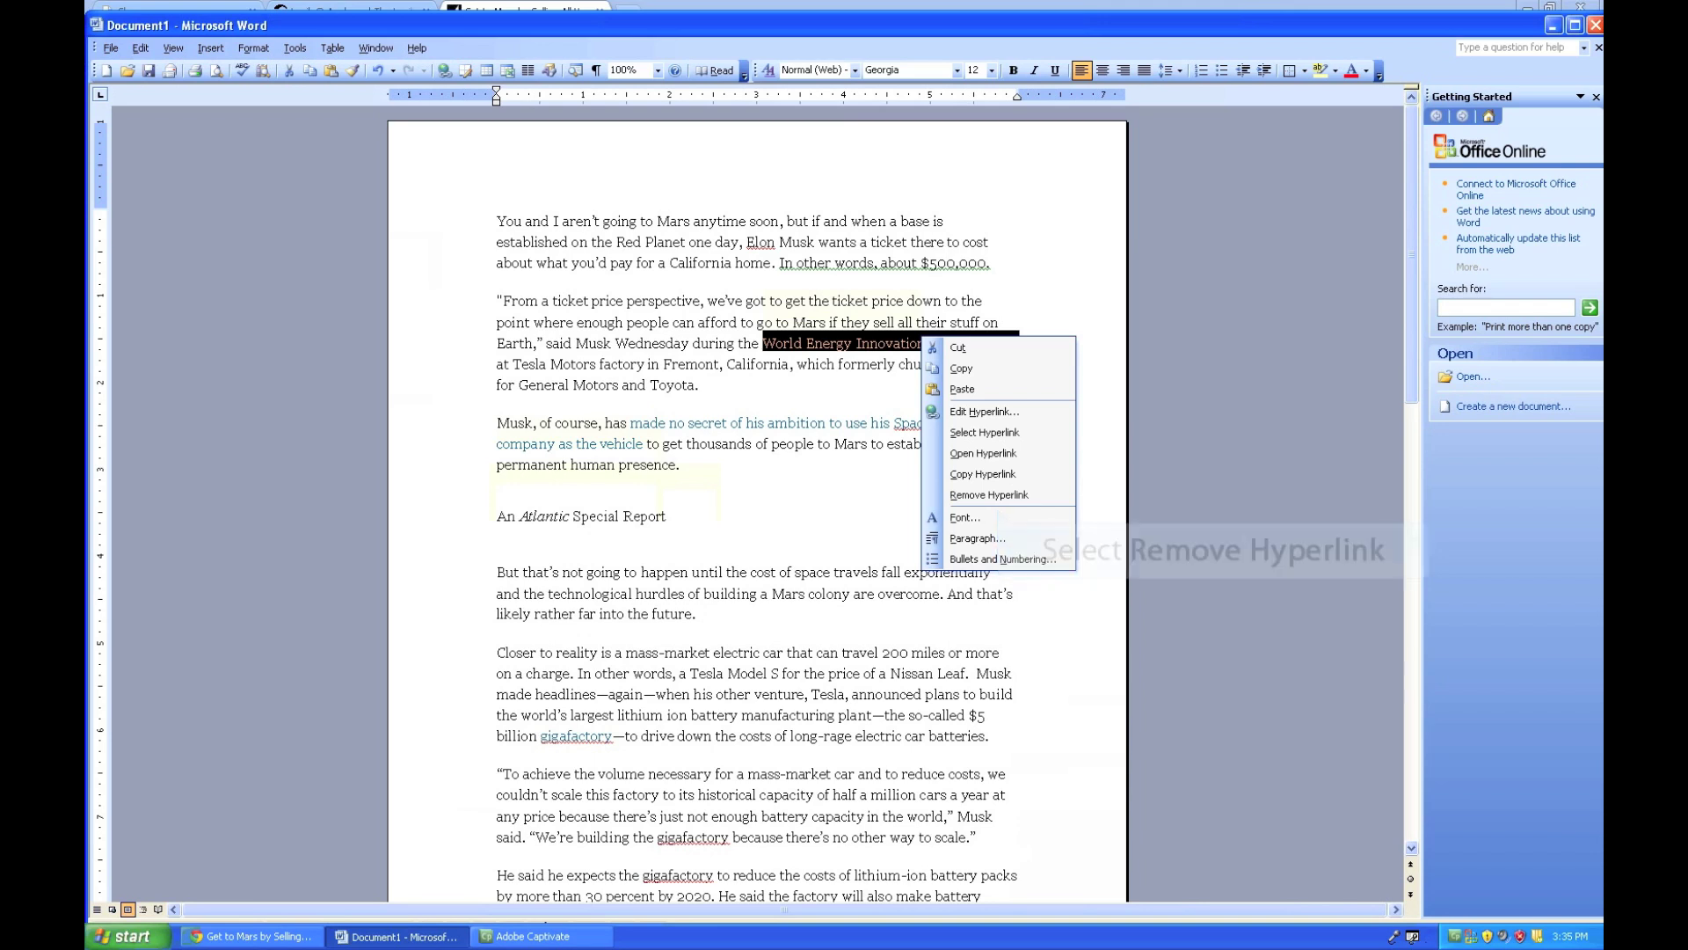
pyautogui.press('r')
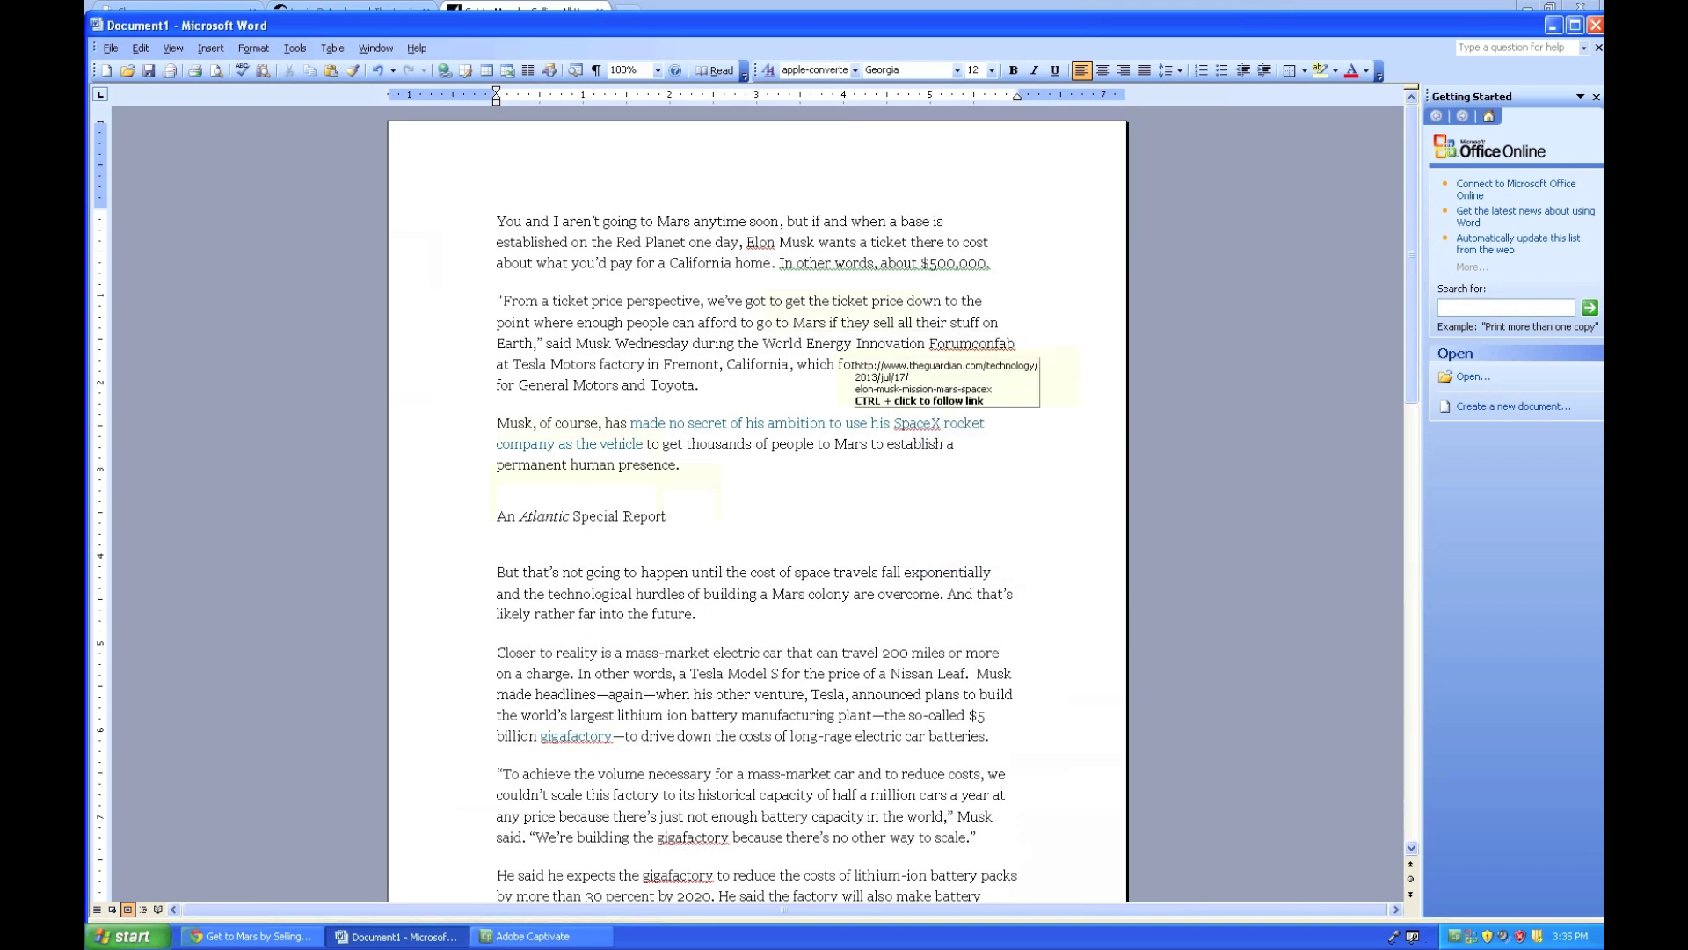
pyautogui.moveTo(630, 423); pyautogui.dragTo(647, 443)
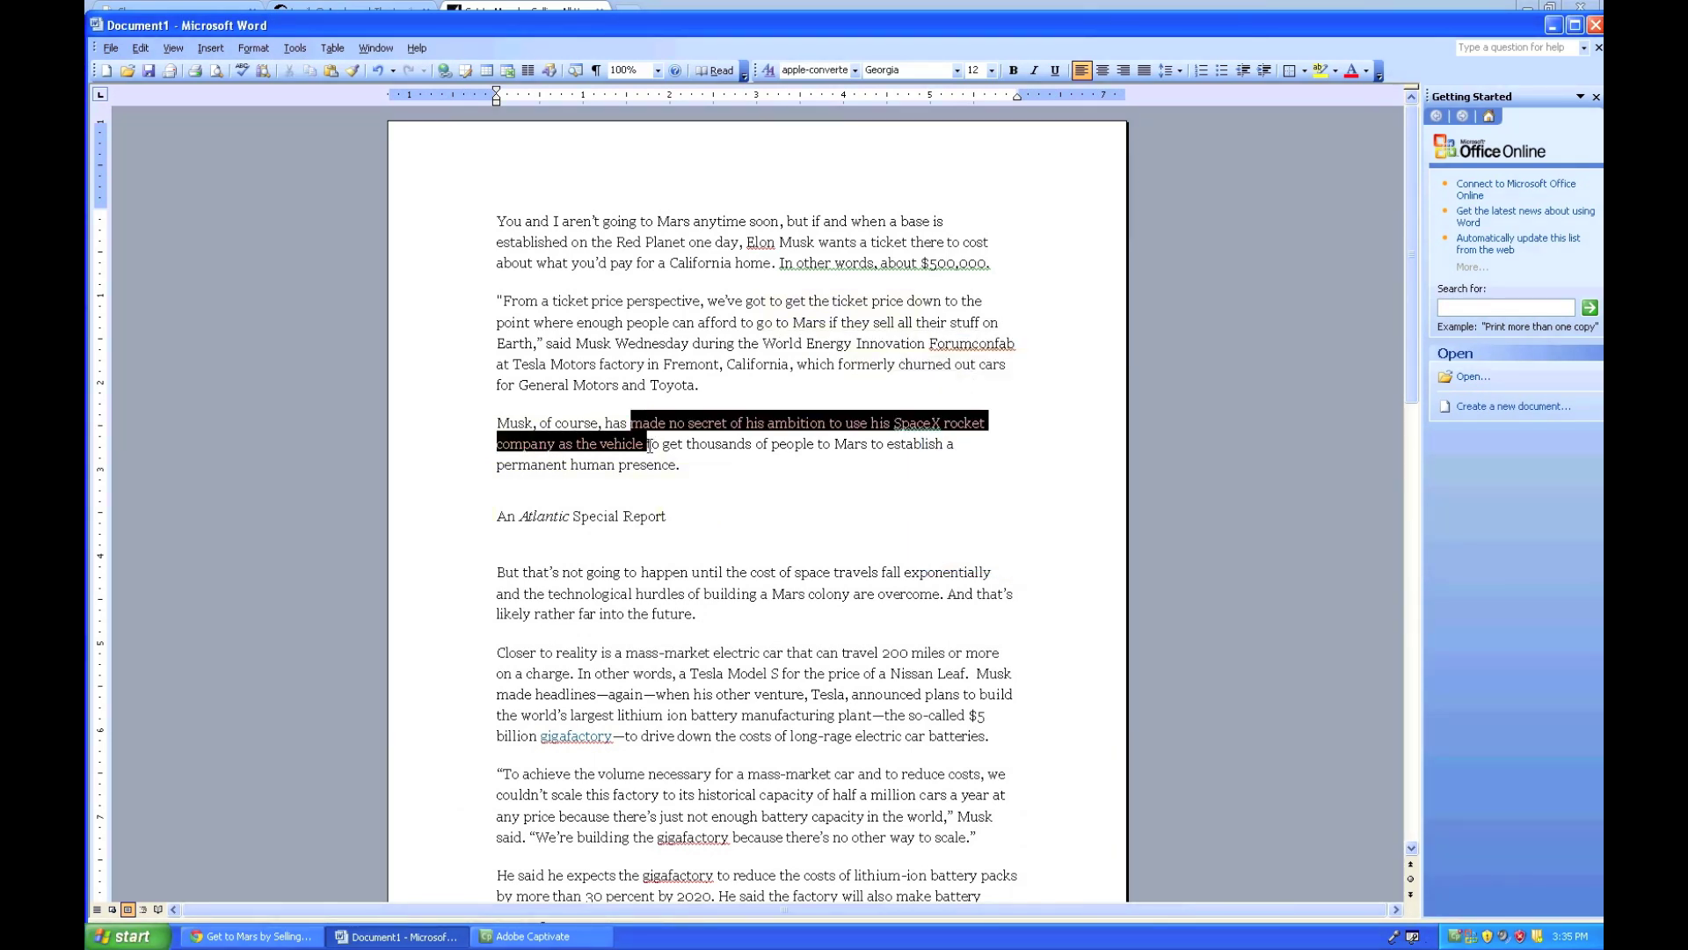
pyautogui.rightClick(621, 461)
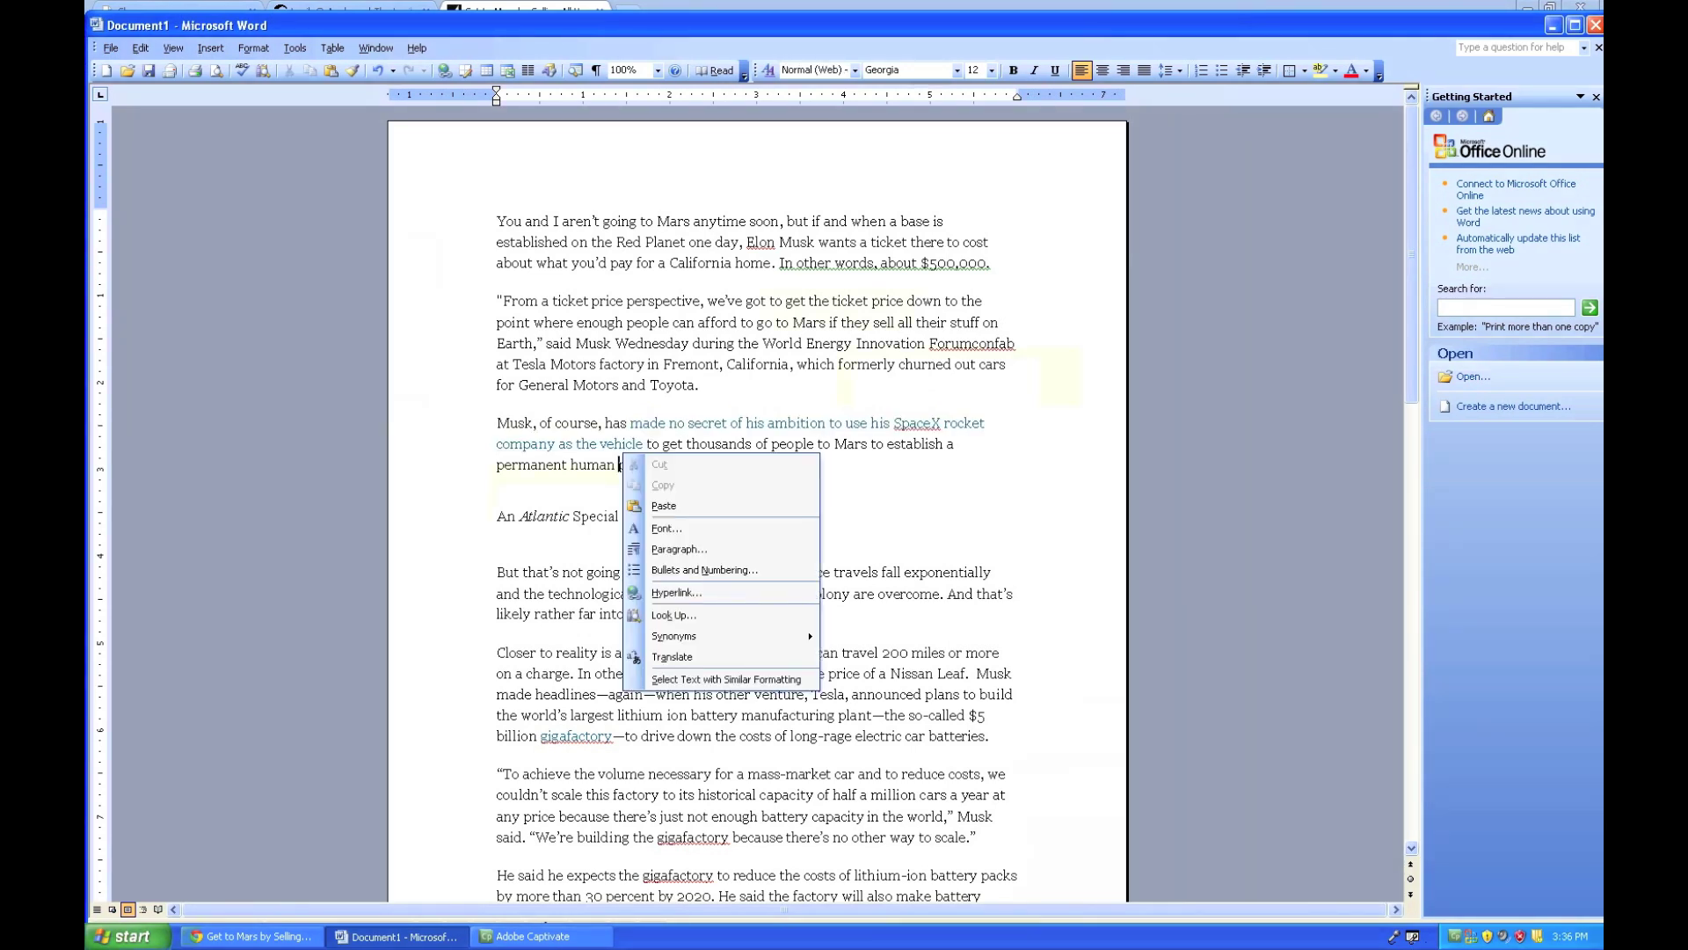
pyautogui.click(539, 443)
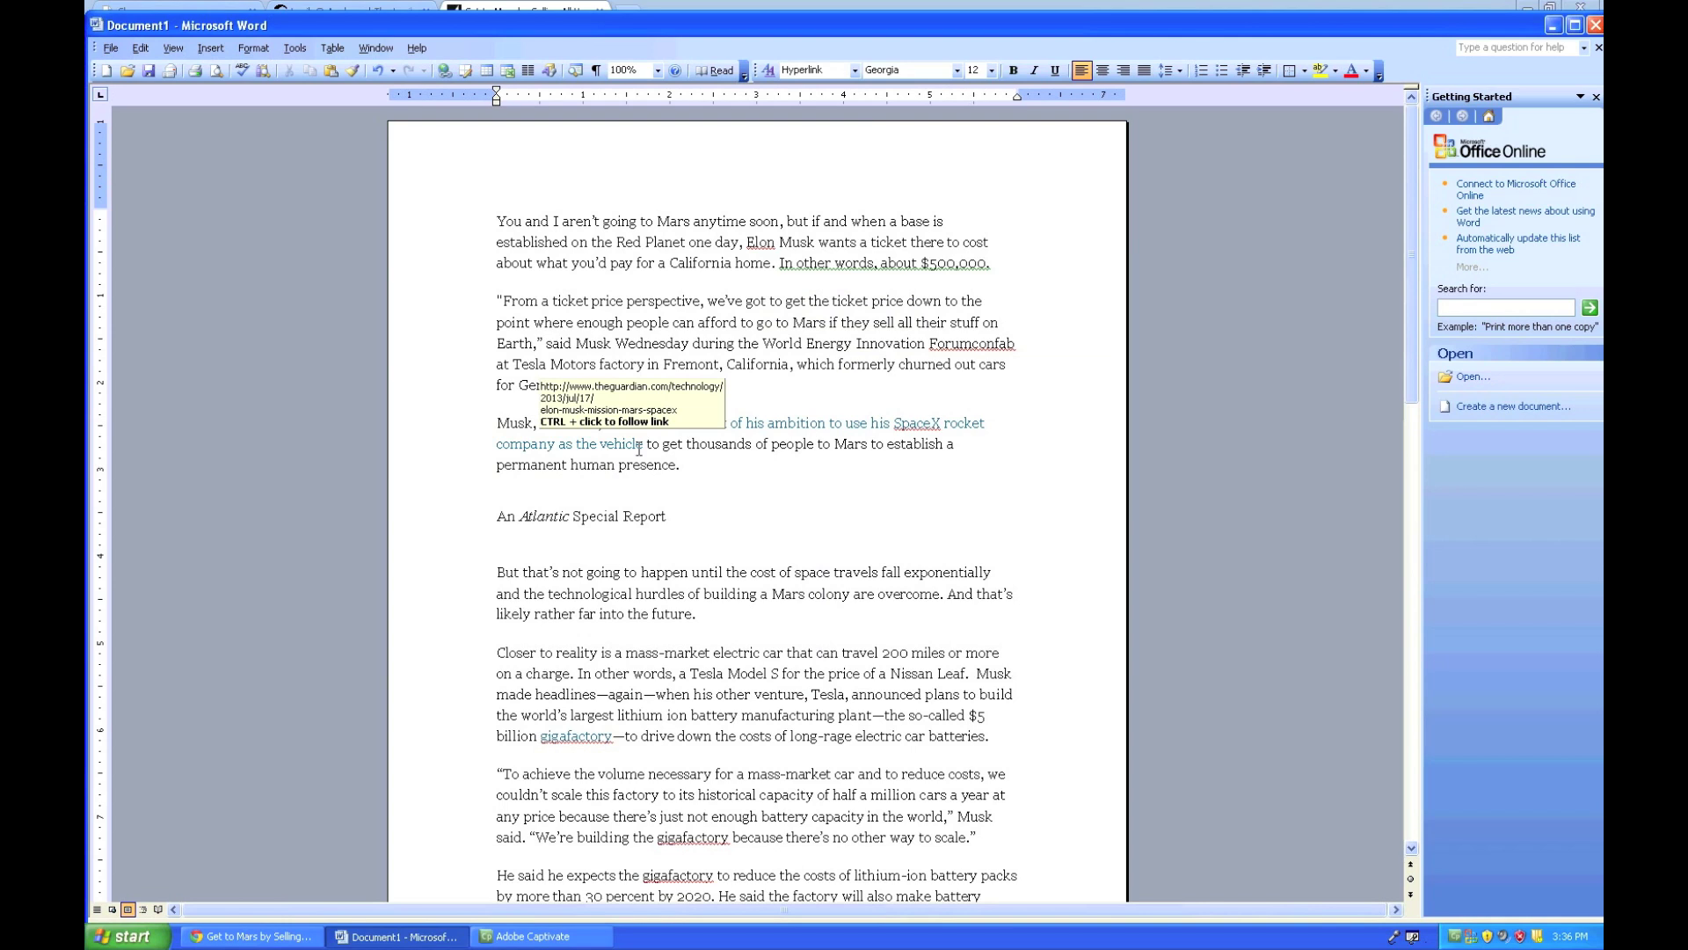
pyautogui.moveTo(643, 443); pyautogui.dragTo(630, 422)
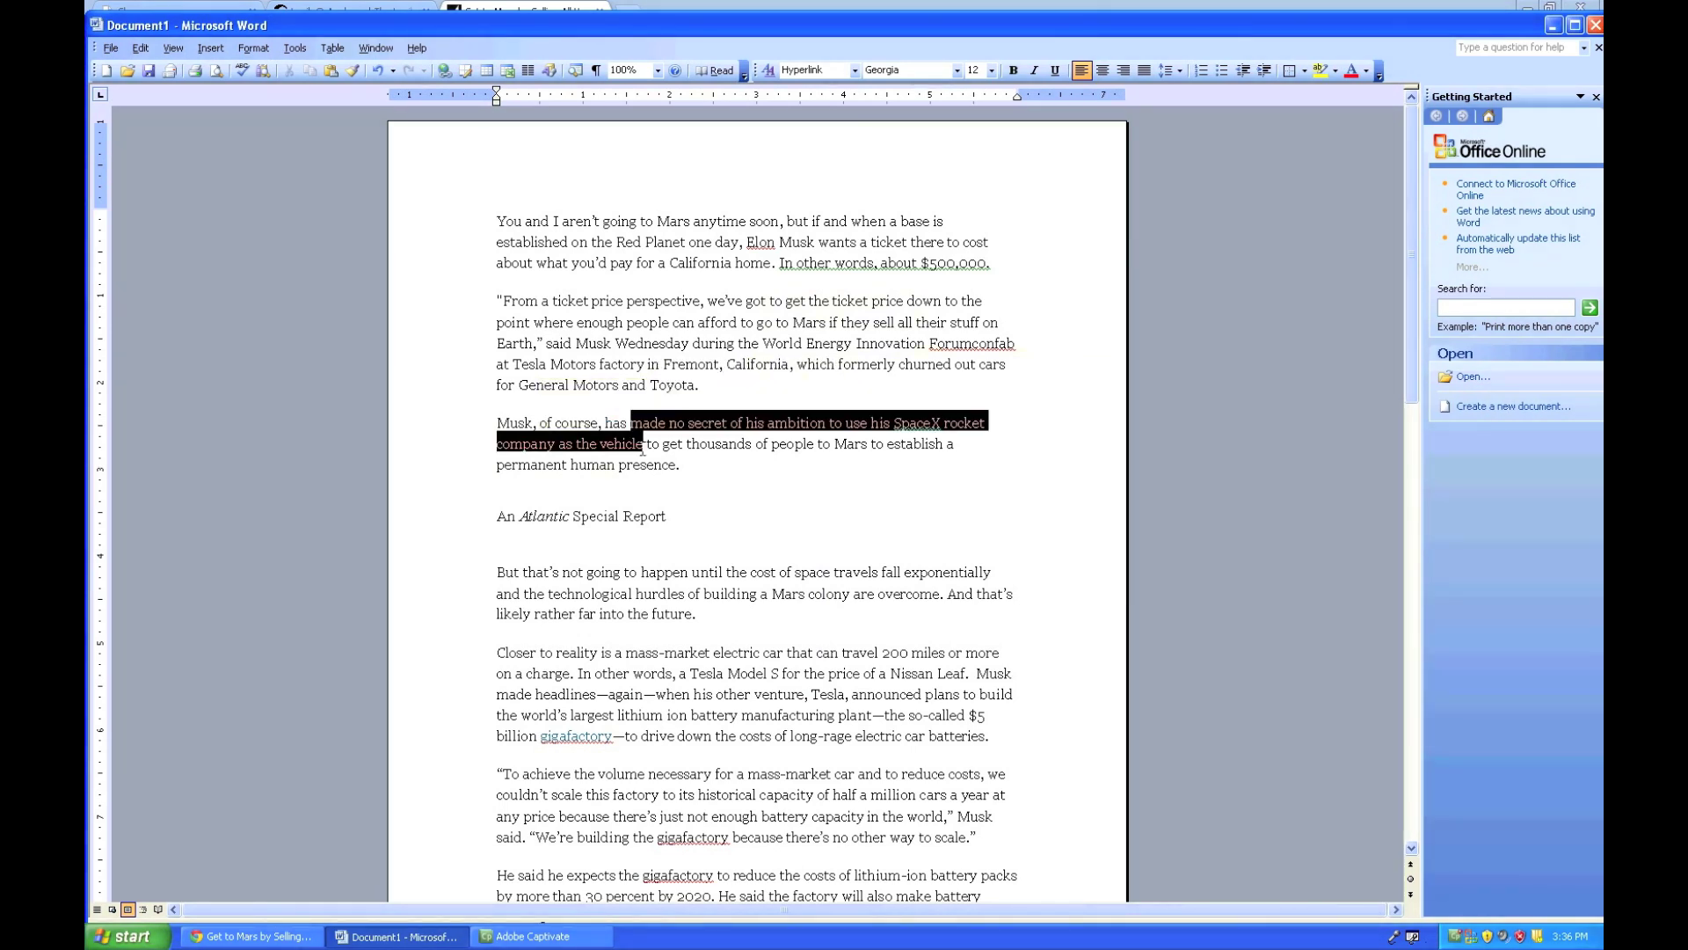
pyautogui.rightClick(633, 444)
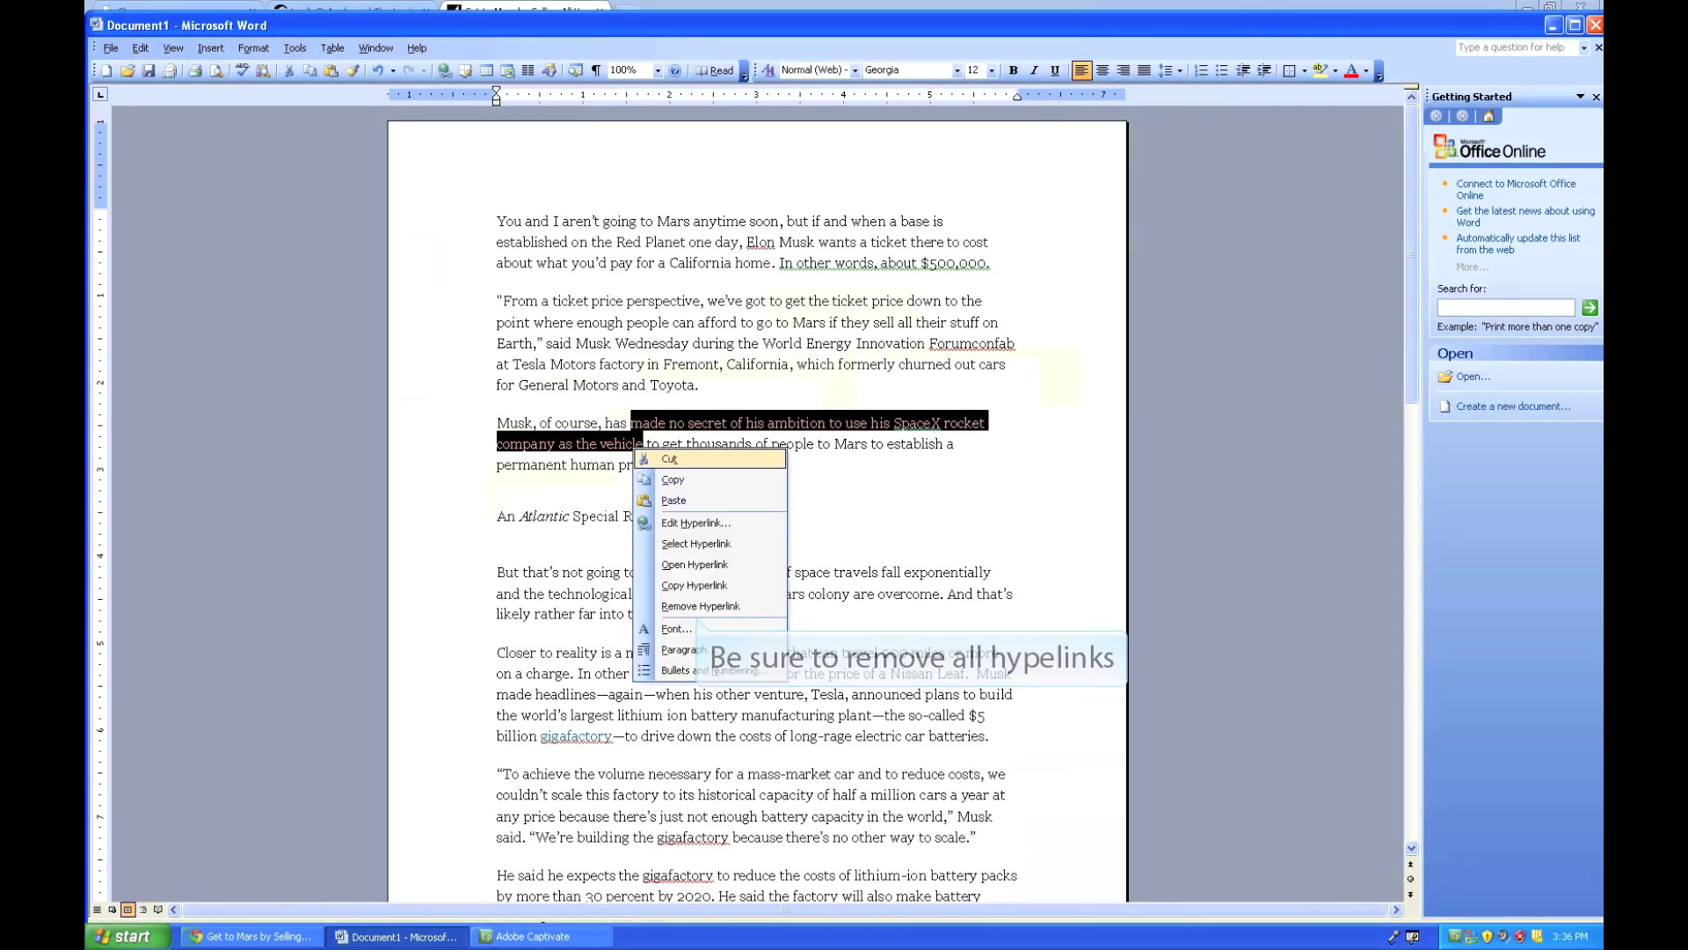
pyautogui.click(716, 601)
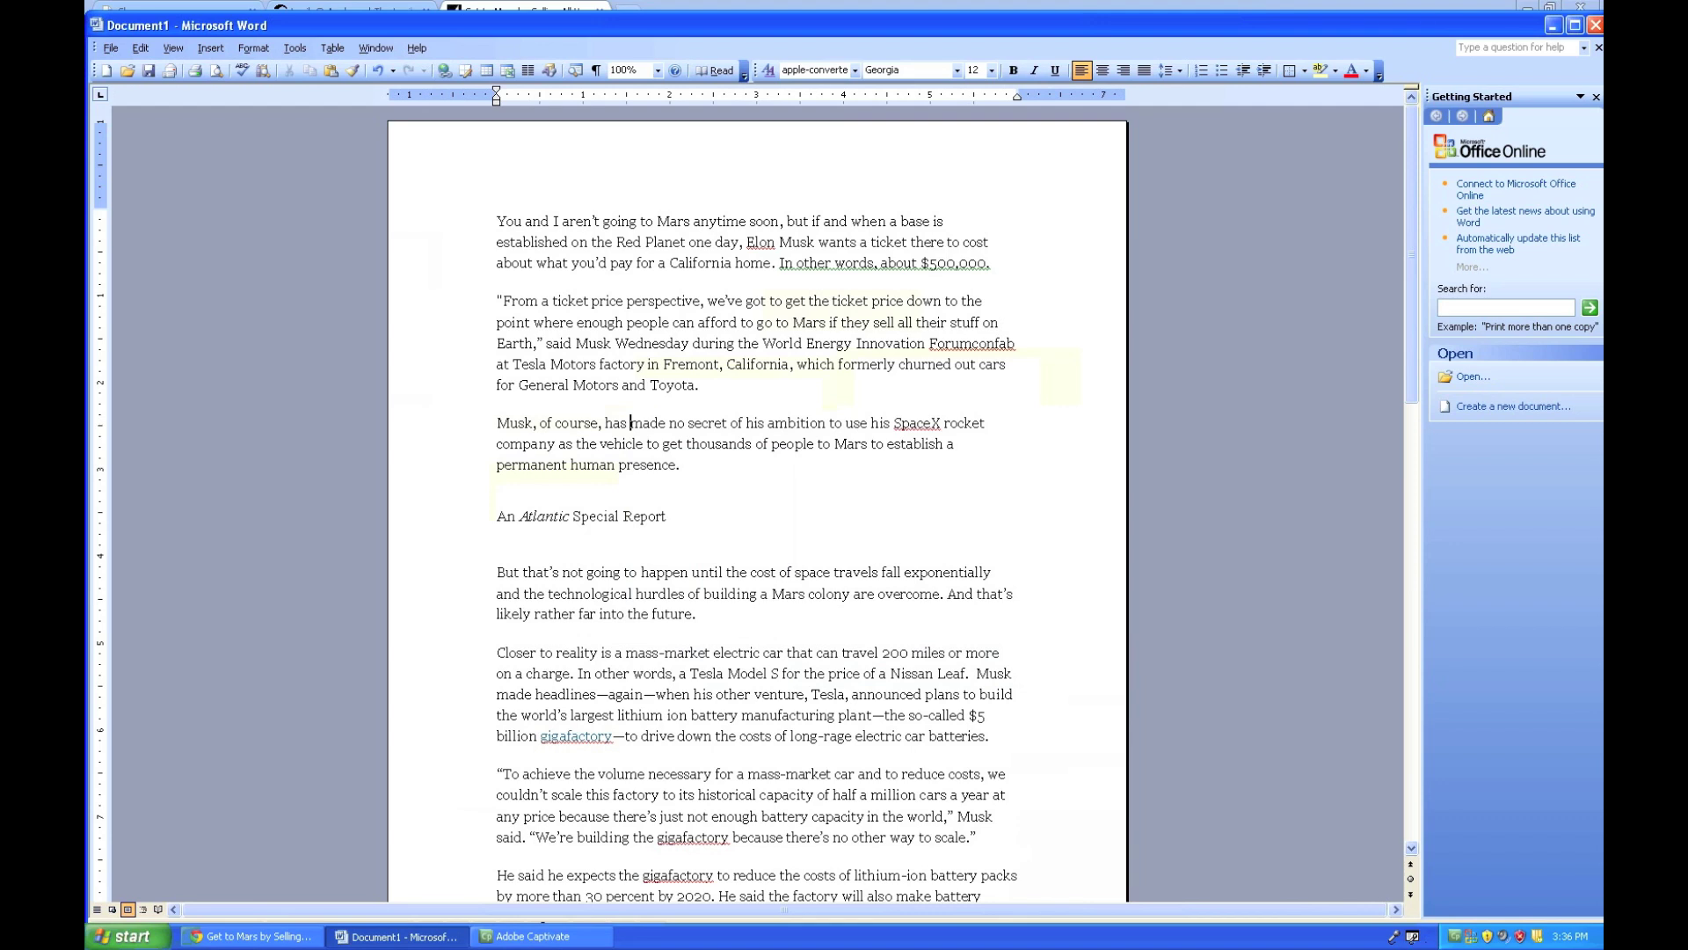
# - Delete the 'An Atlantic Special Report' line and its leftover empty paragraph
pyautogui.moveTo(498, 516); pyautogui.dragTo(663, 531)
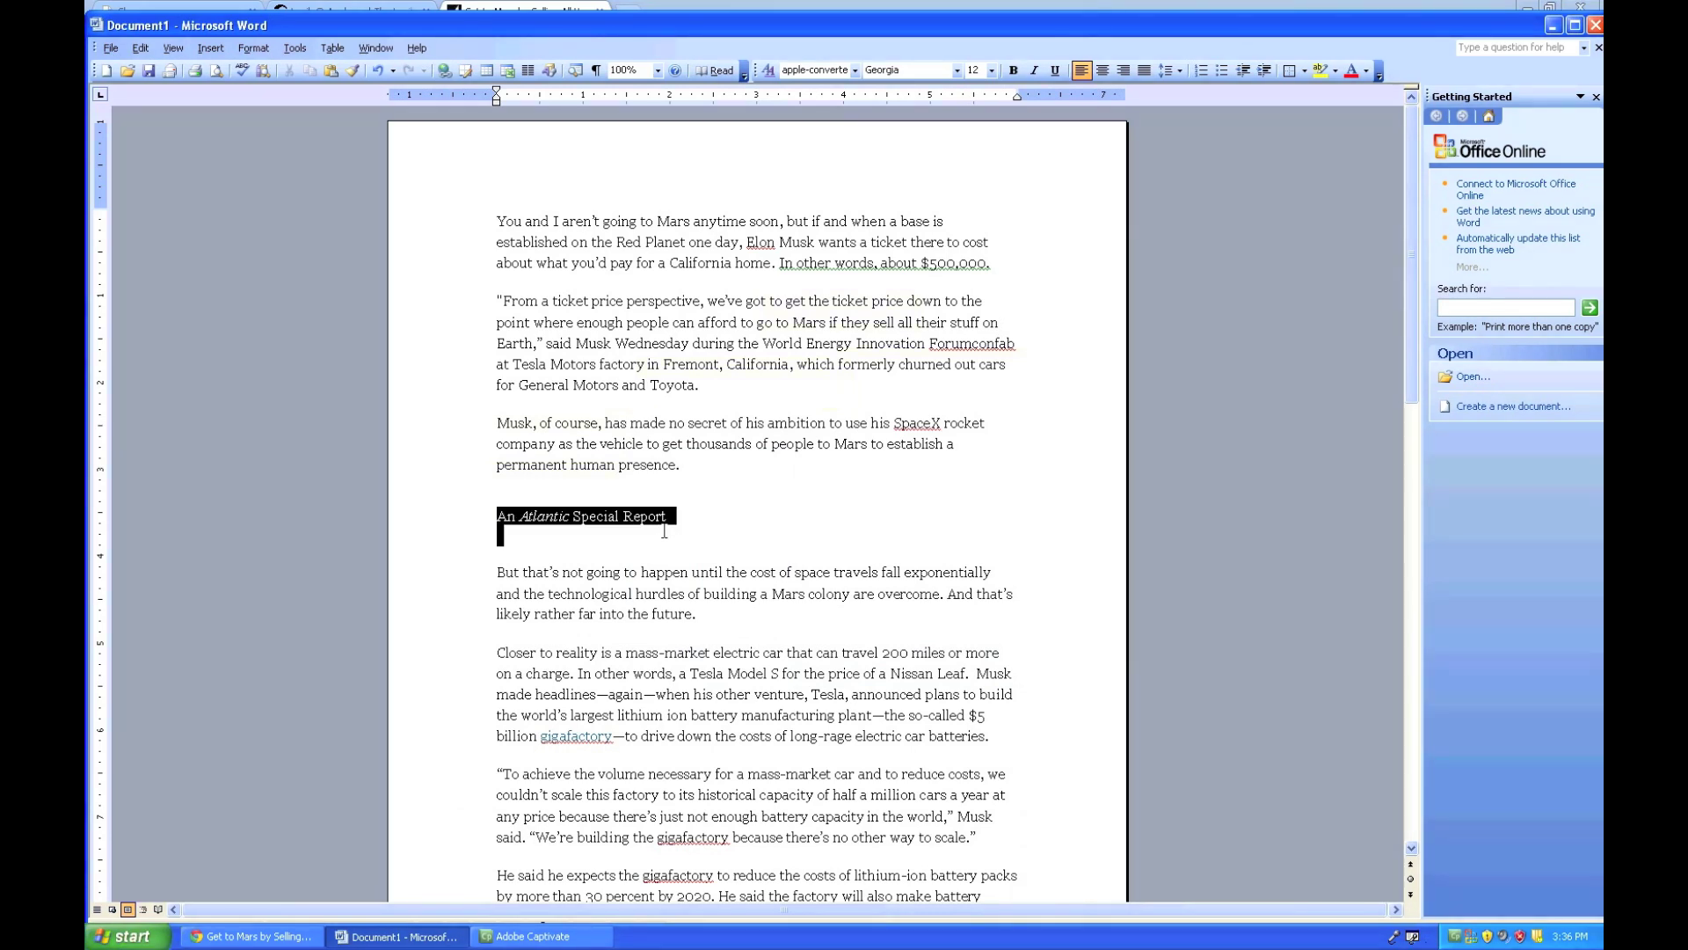
pyautogui.press('Delete')
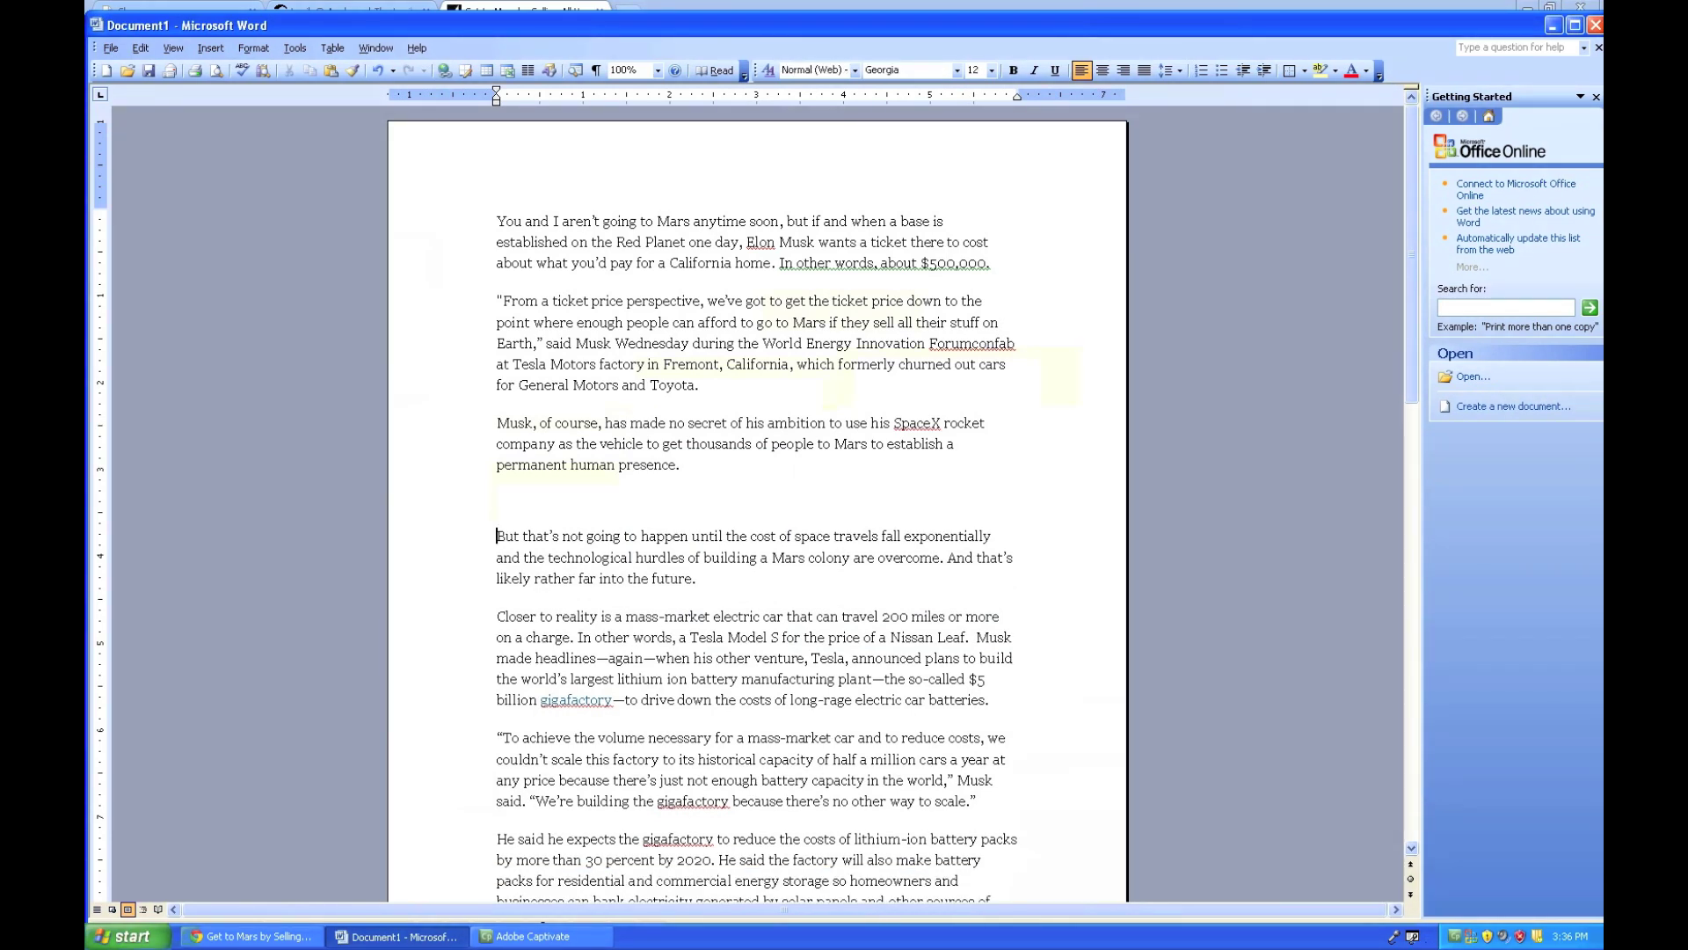
pyautogui.press('BackSpace')
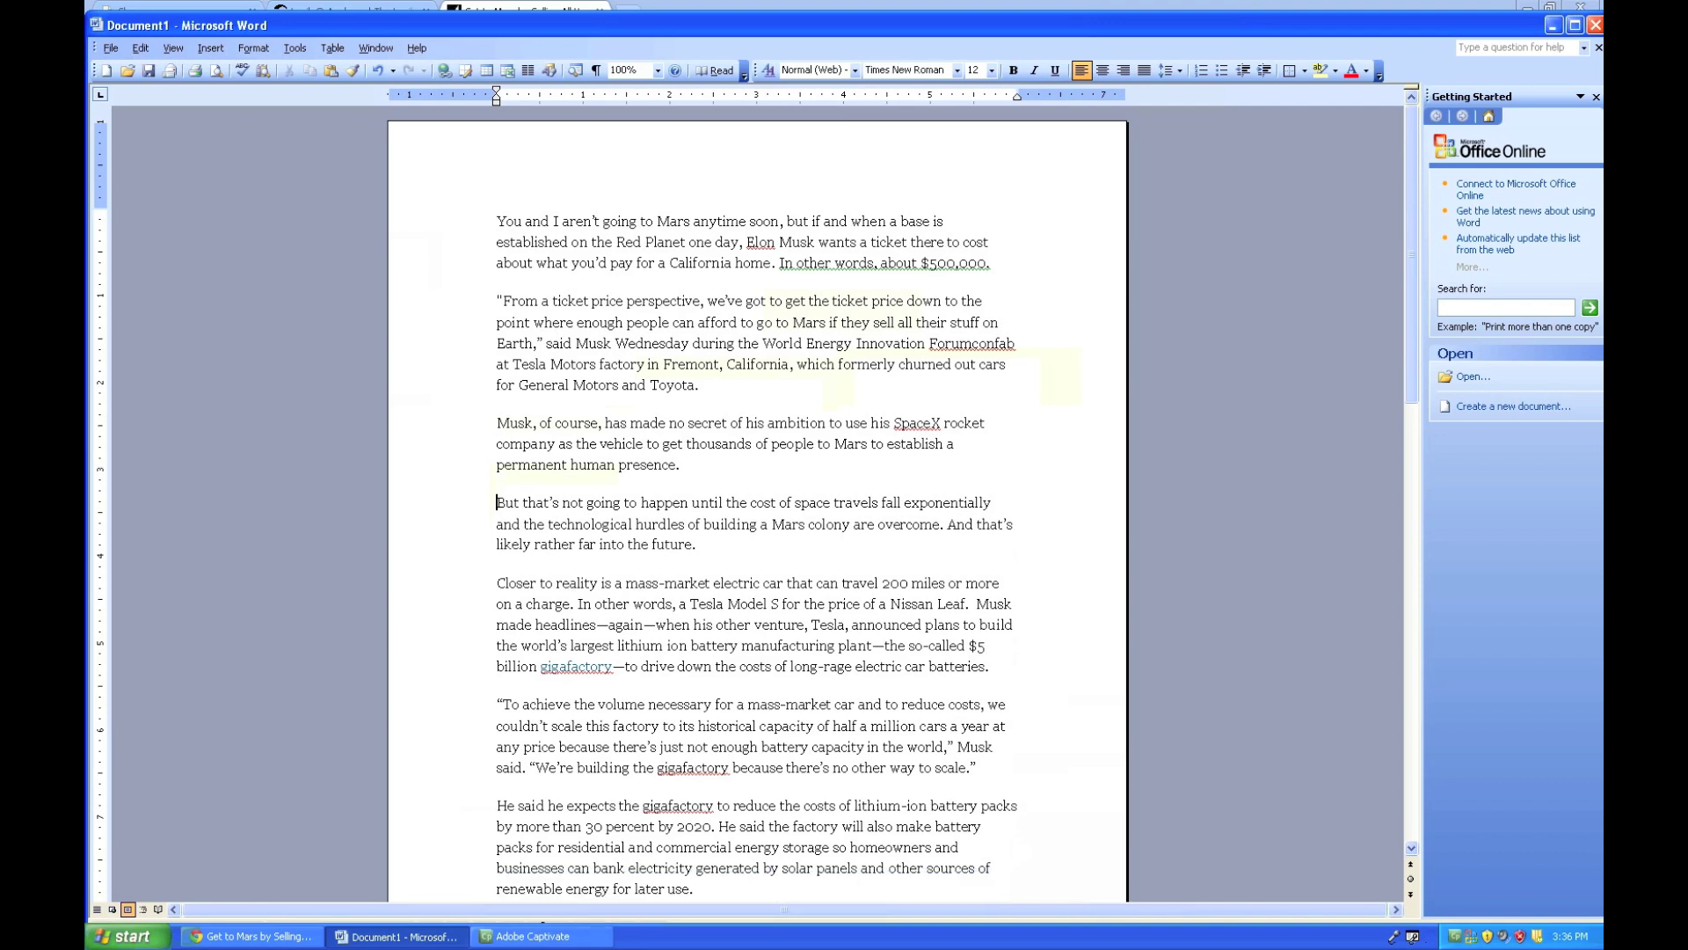
# - Overwrite the linked 'gigafactory' after '$5 billion' with plain text 'gigafactory ' plus a space
pyautogui.scroll(-1, 582, 517)
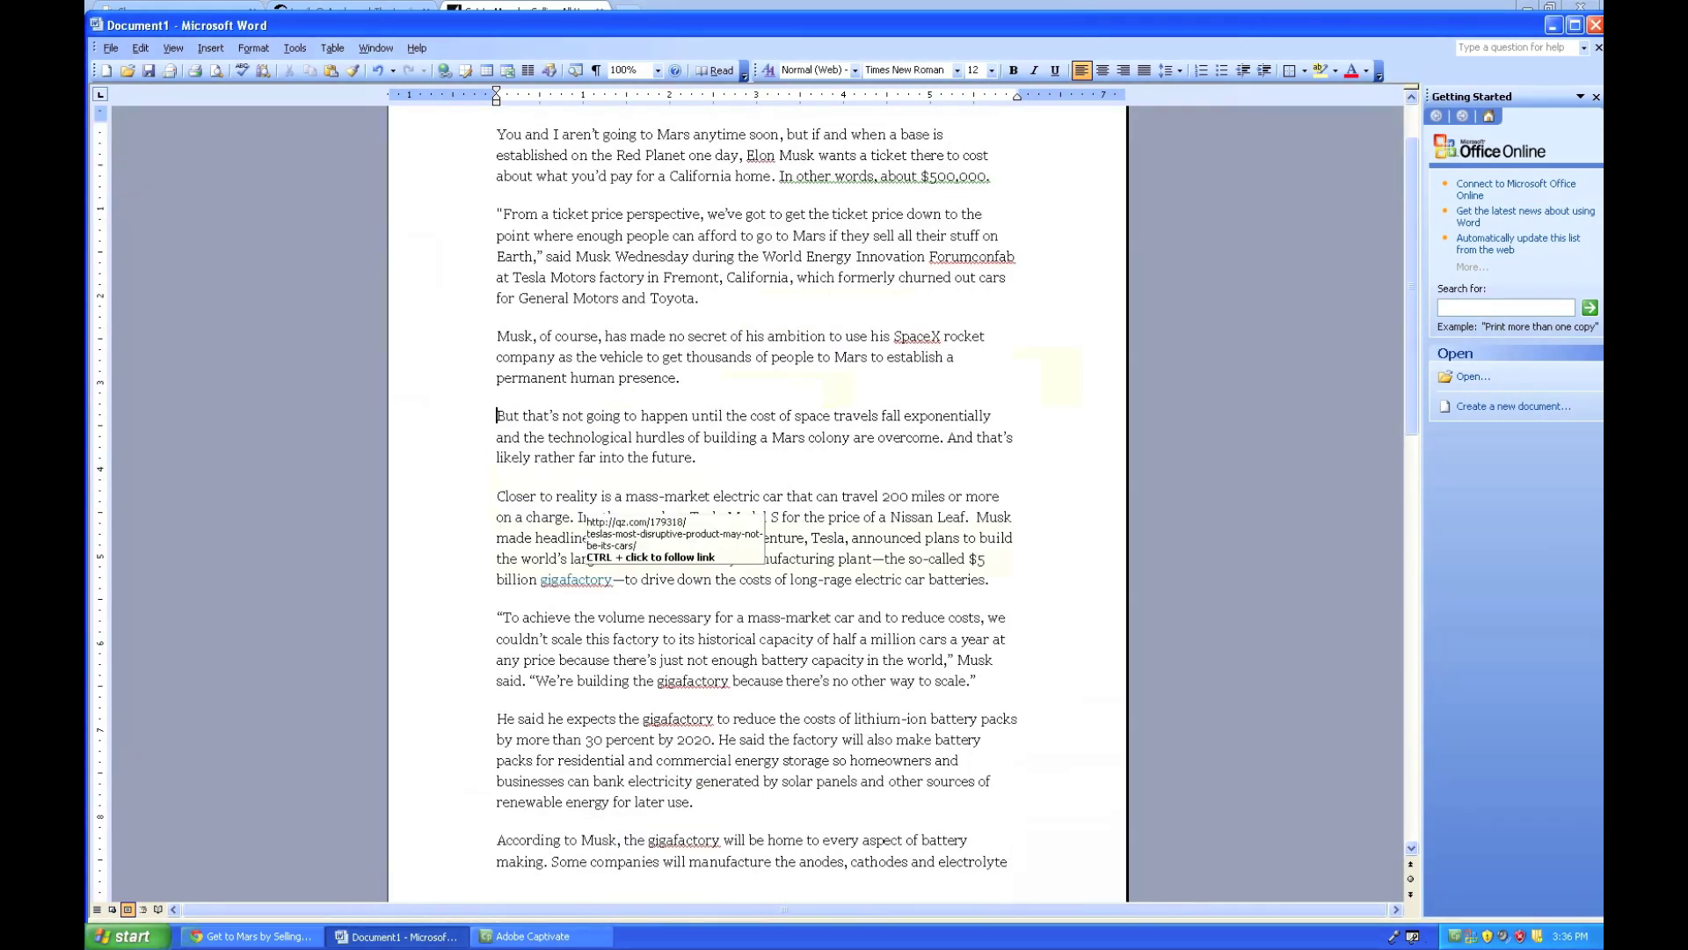
pyautogui.moveTo(541, 578); pyautogui.dragTo(613, 578)
pyautogui.rightClick(611, 581)
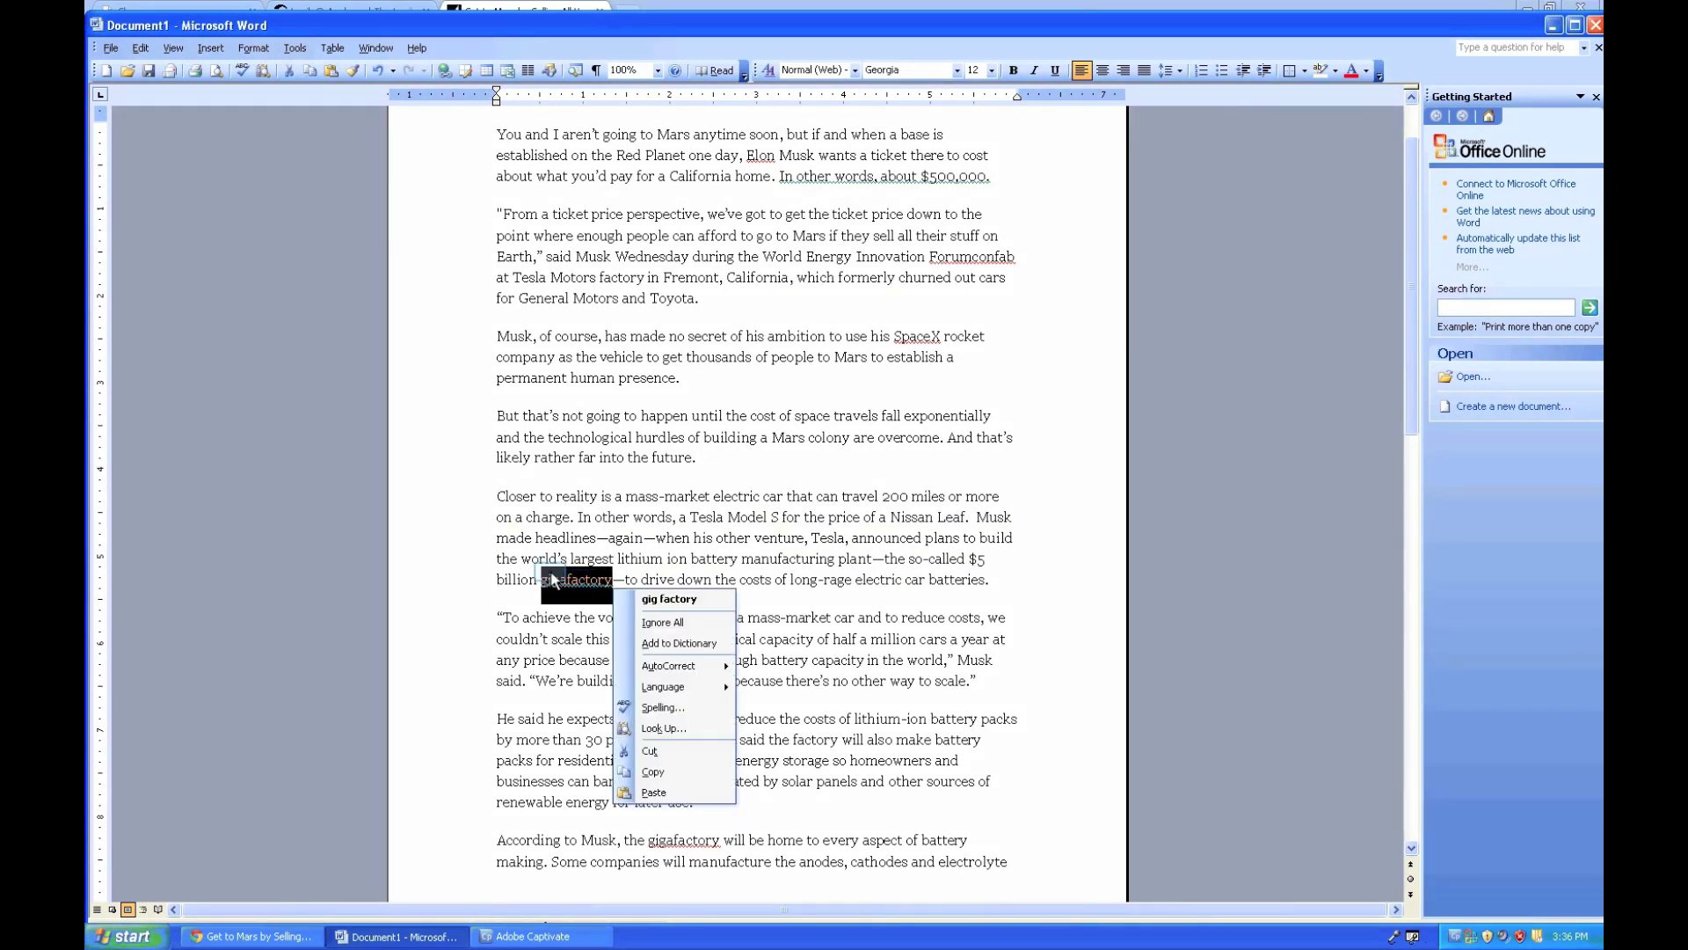
pyautogui.click(549, 576)
pyautogui.moveTo(542, 579); pyautogui.dragTo(612, 580)
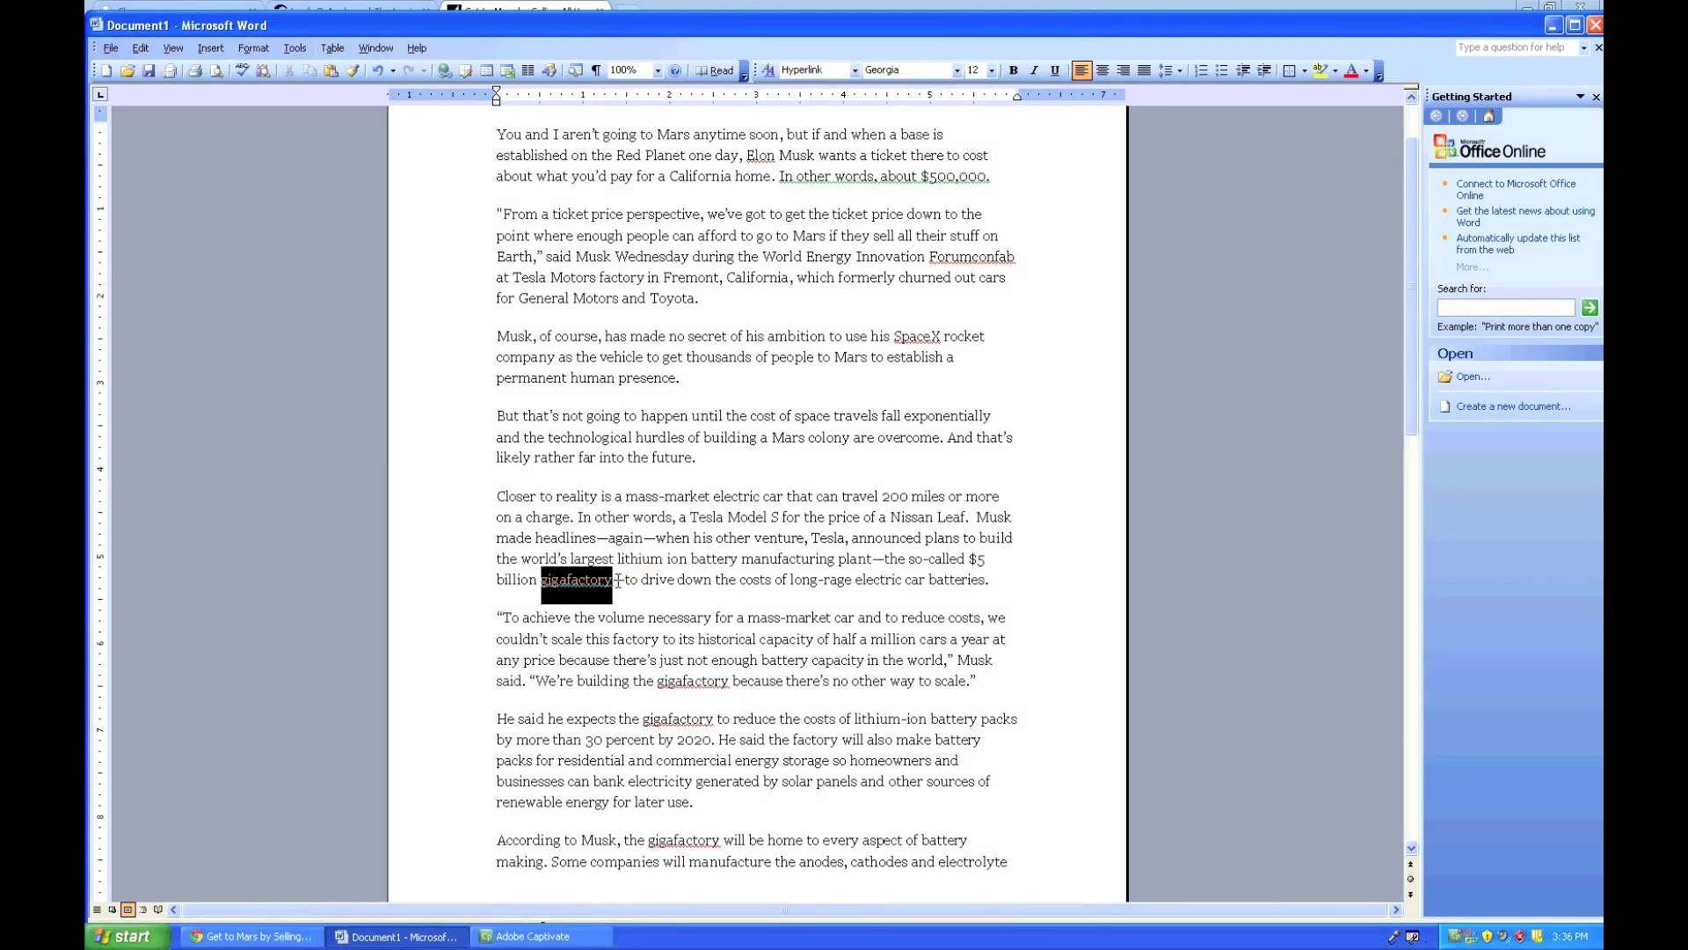
pyautogui.rightClick(587, 593)
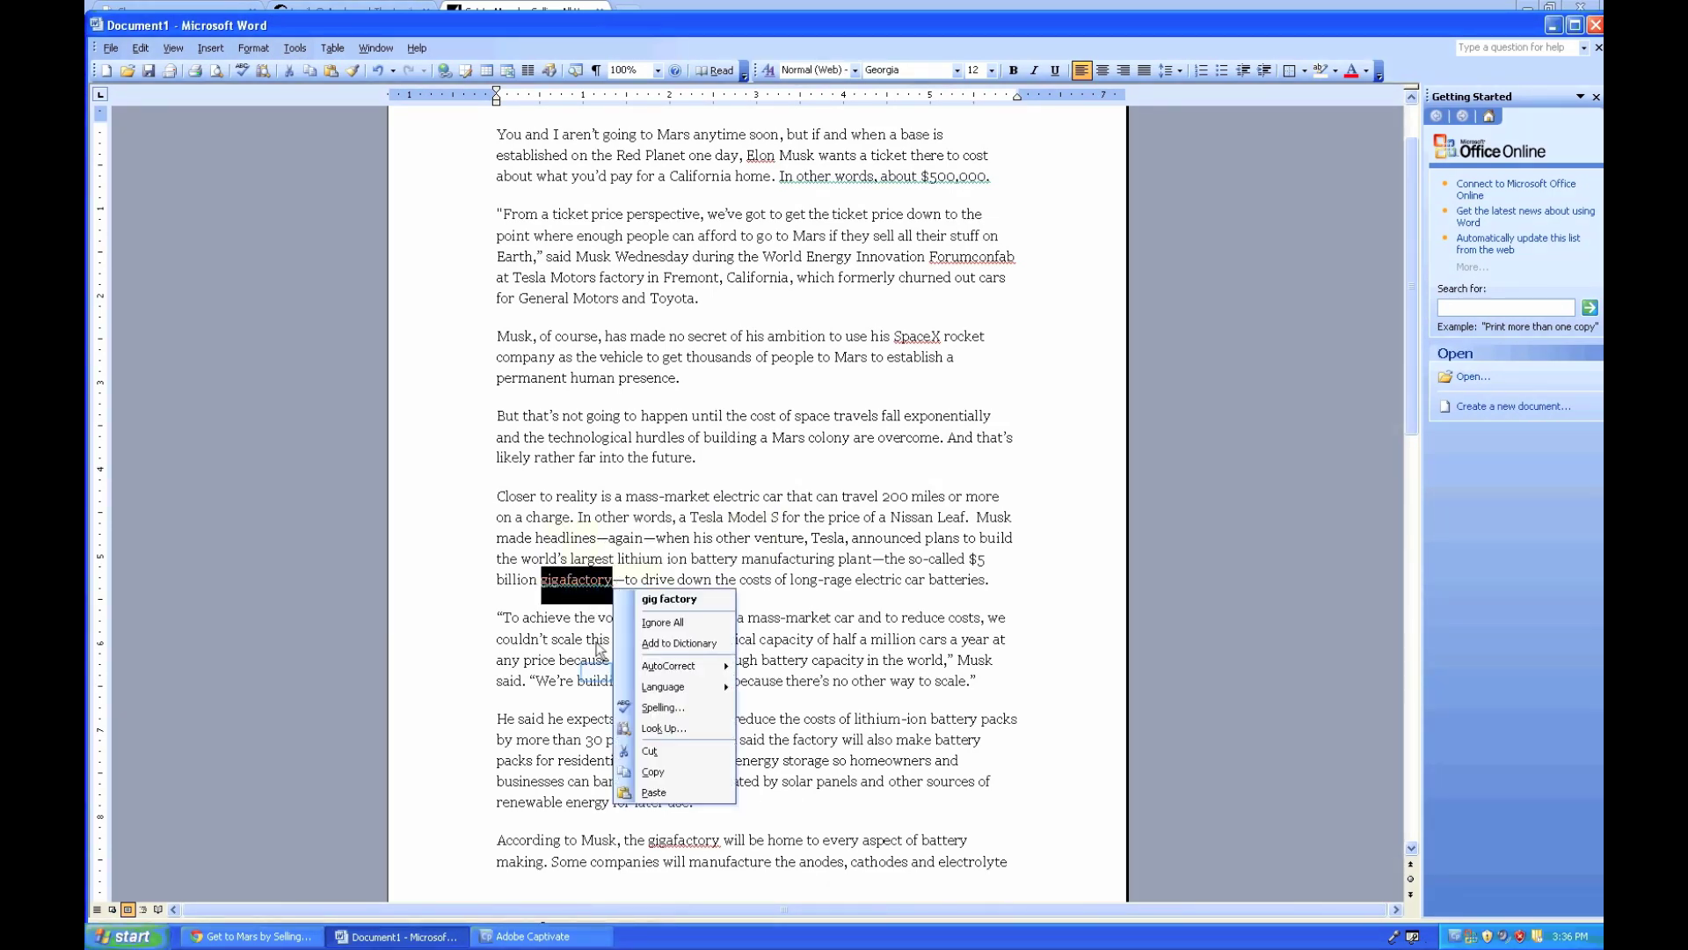
pyautogui.click(596, 677)
pyautogui.scroll(-8, 681, 680)
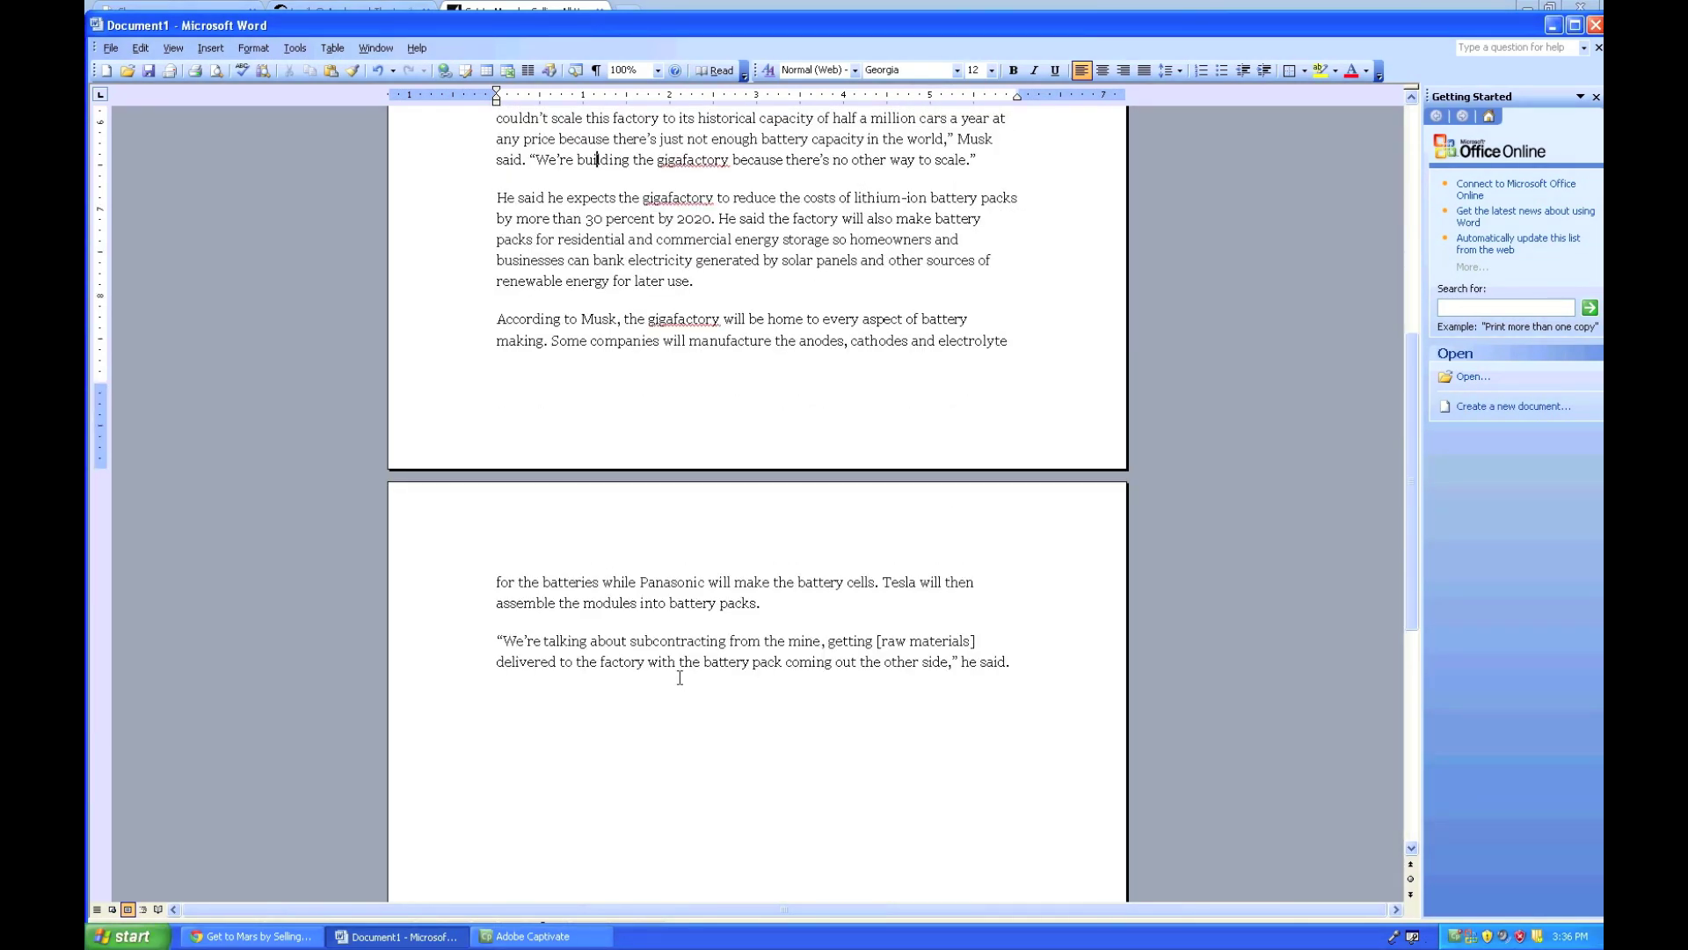
pyautogui.scroll(7, 682, 680)
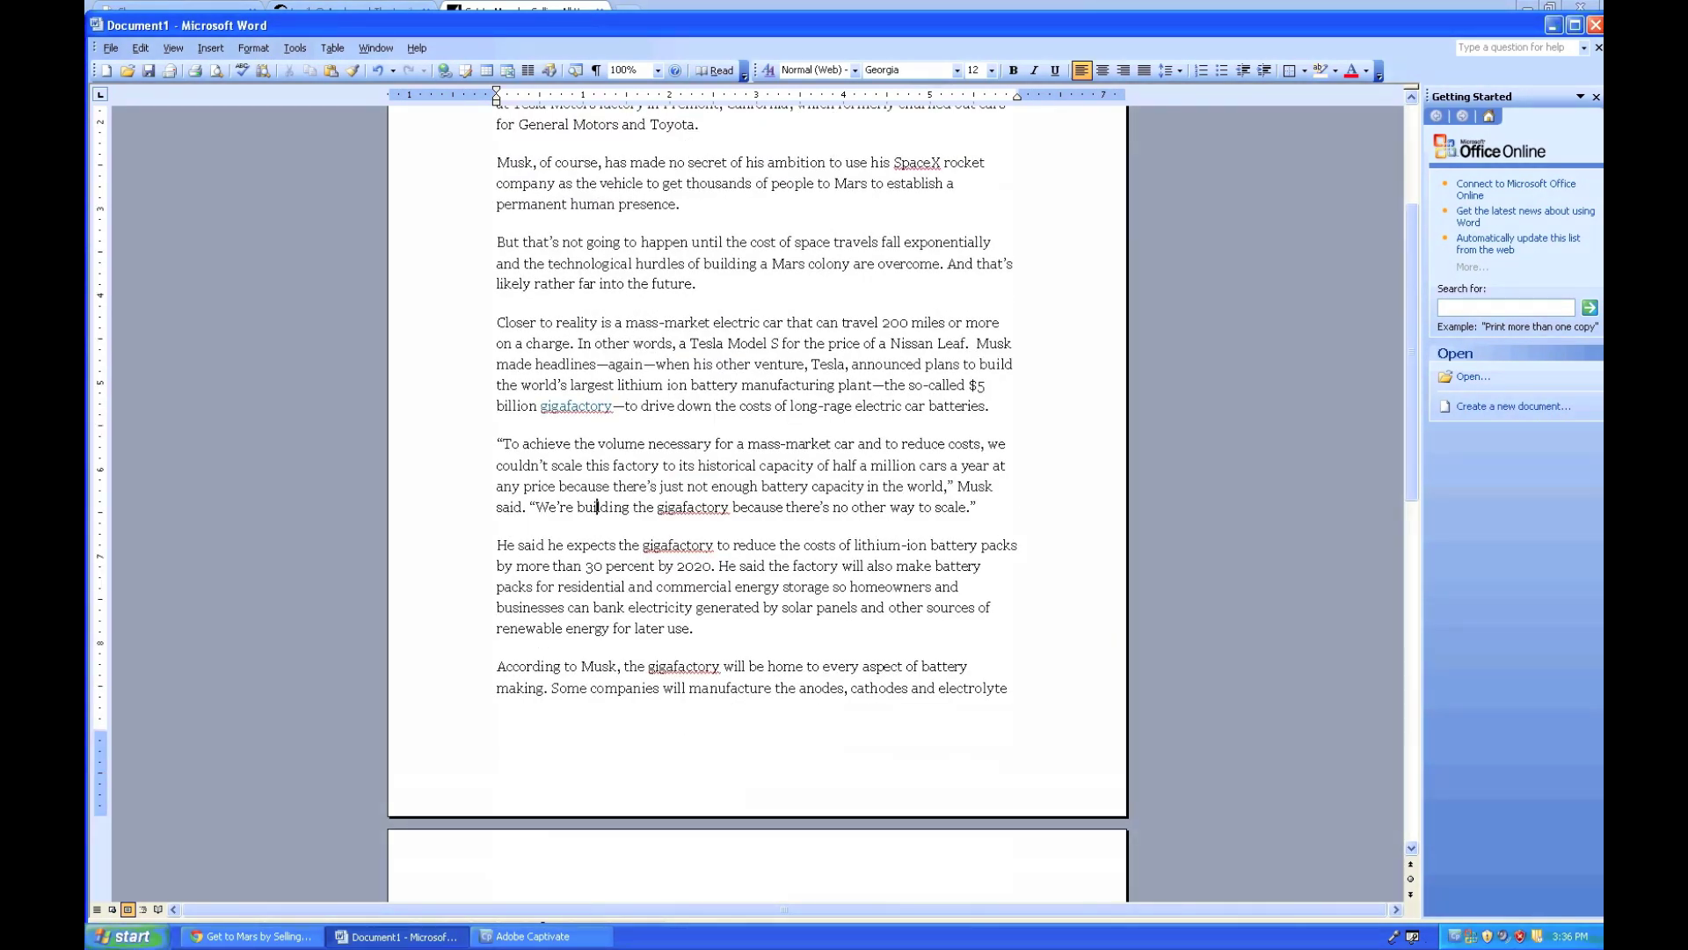
pyautogui.doubleClick(576, 406)
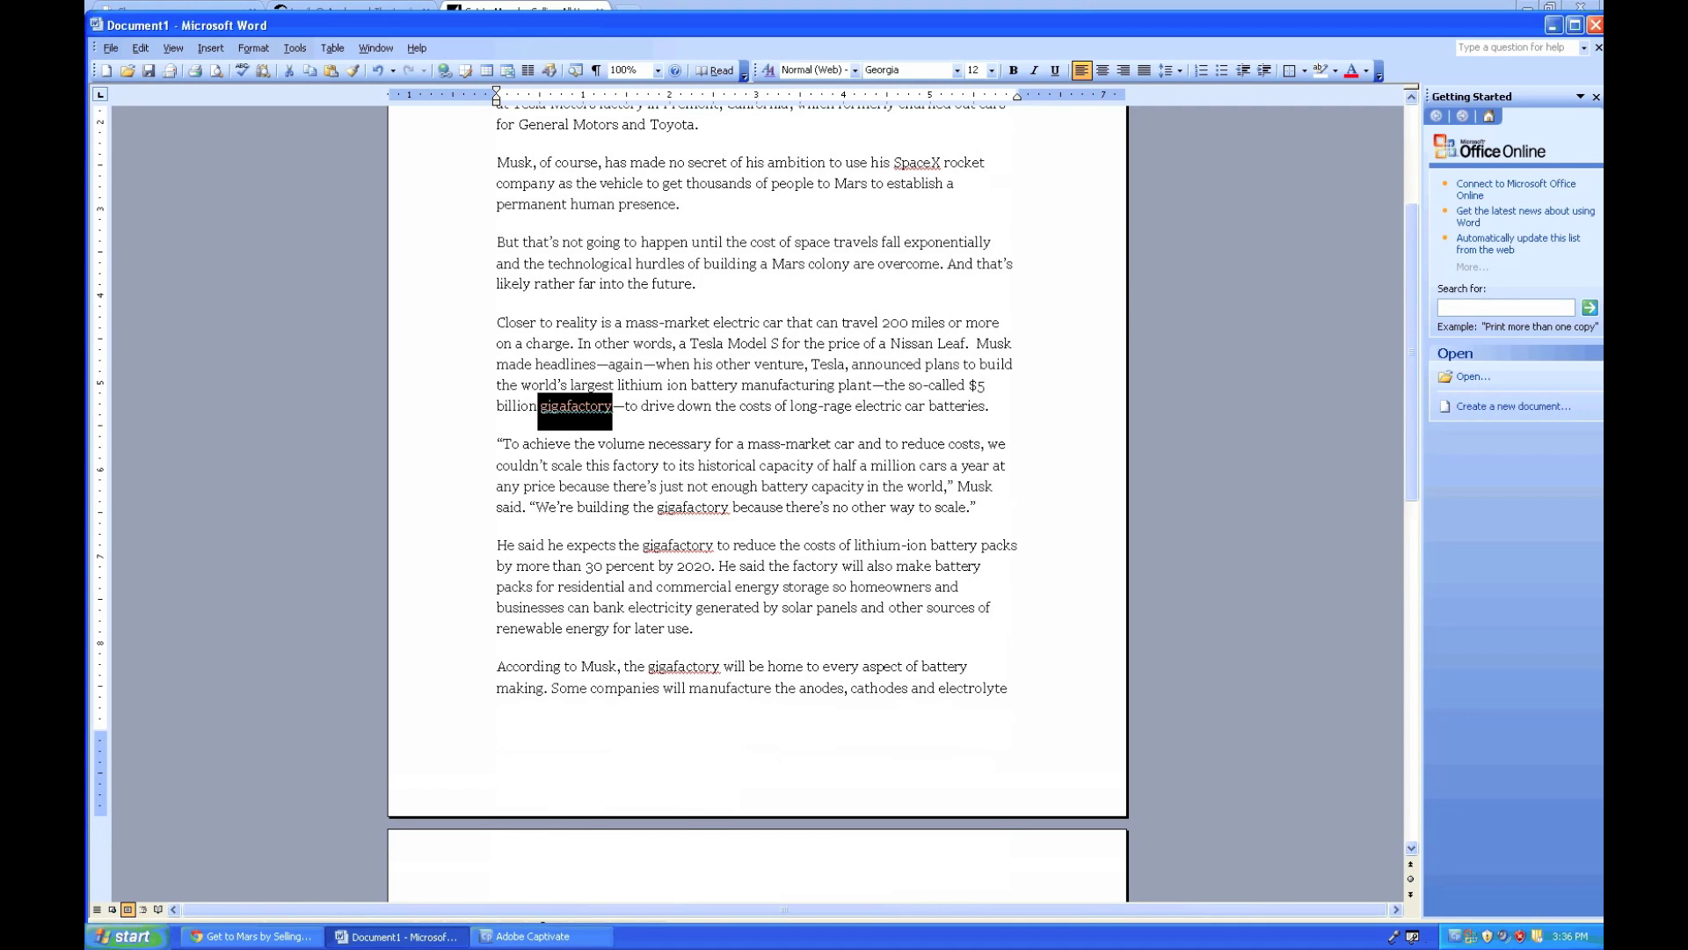
pyautogui.write('g')
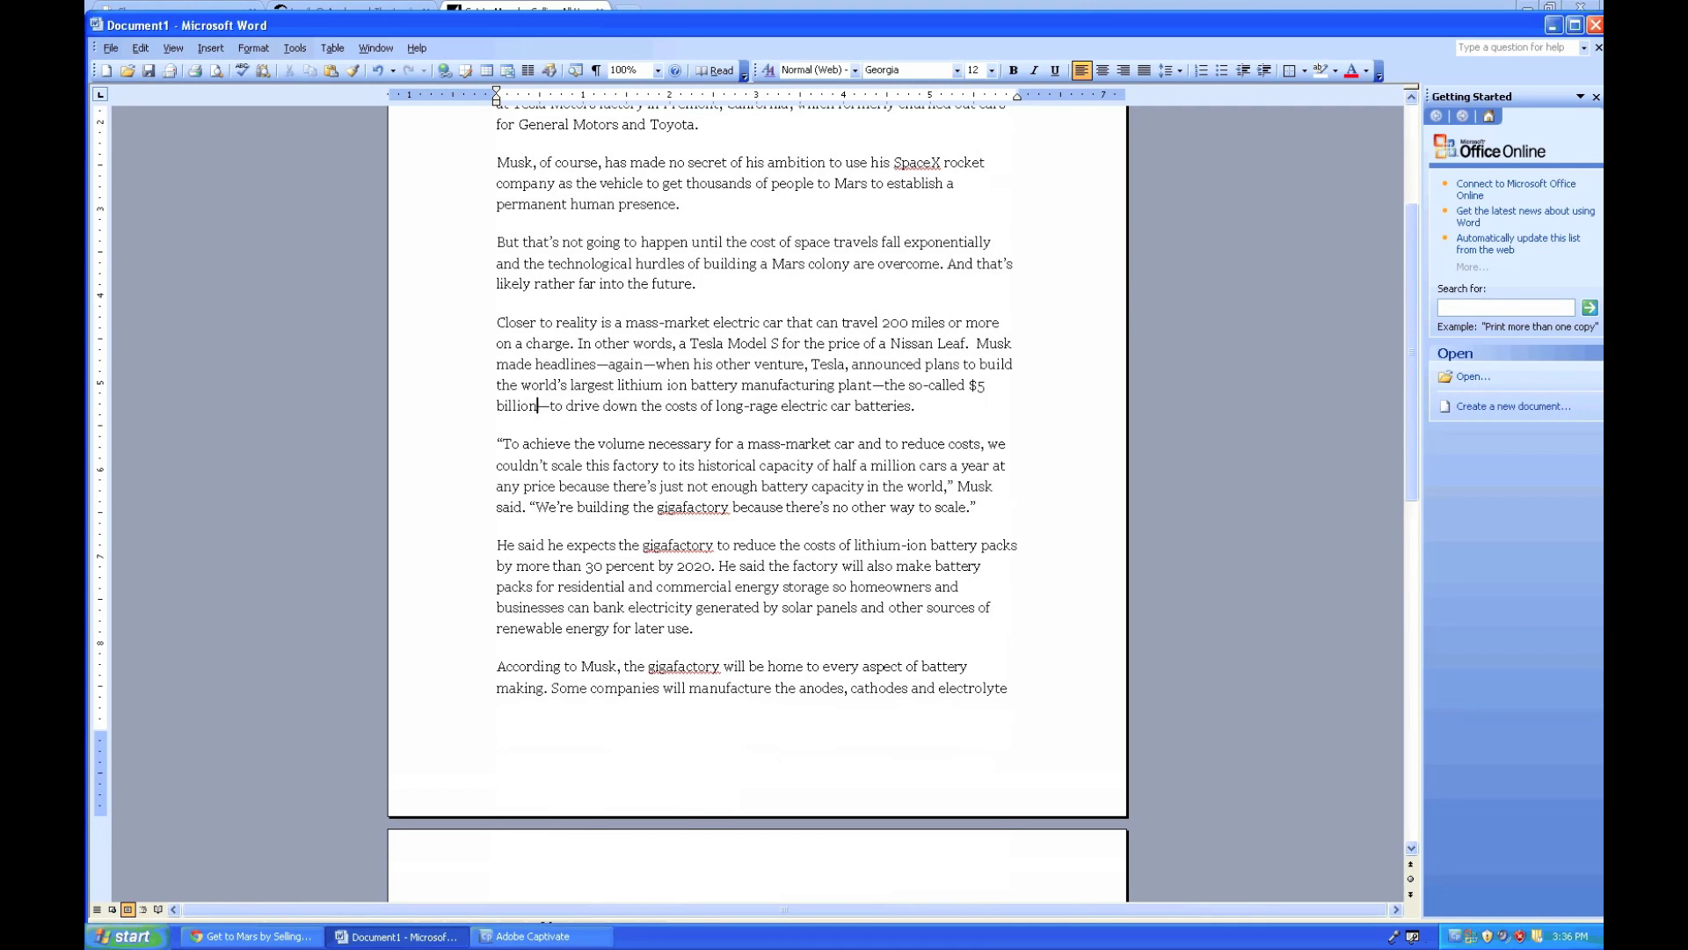
pyautogui.write('igafa')
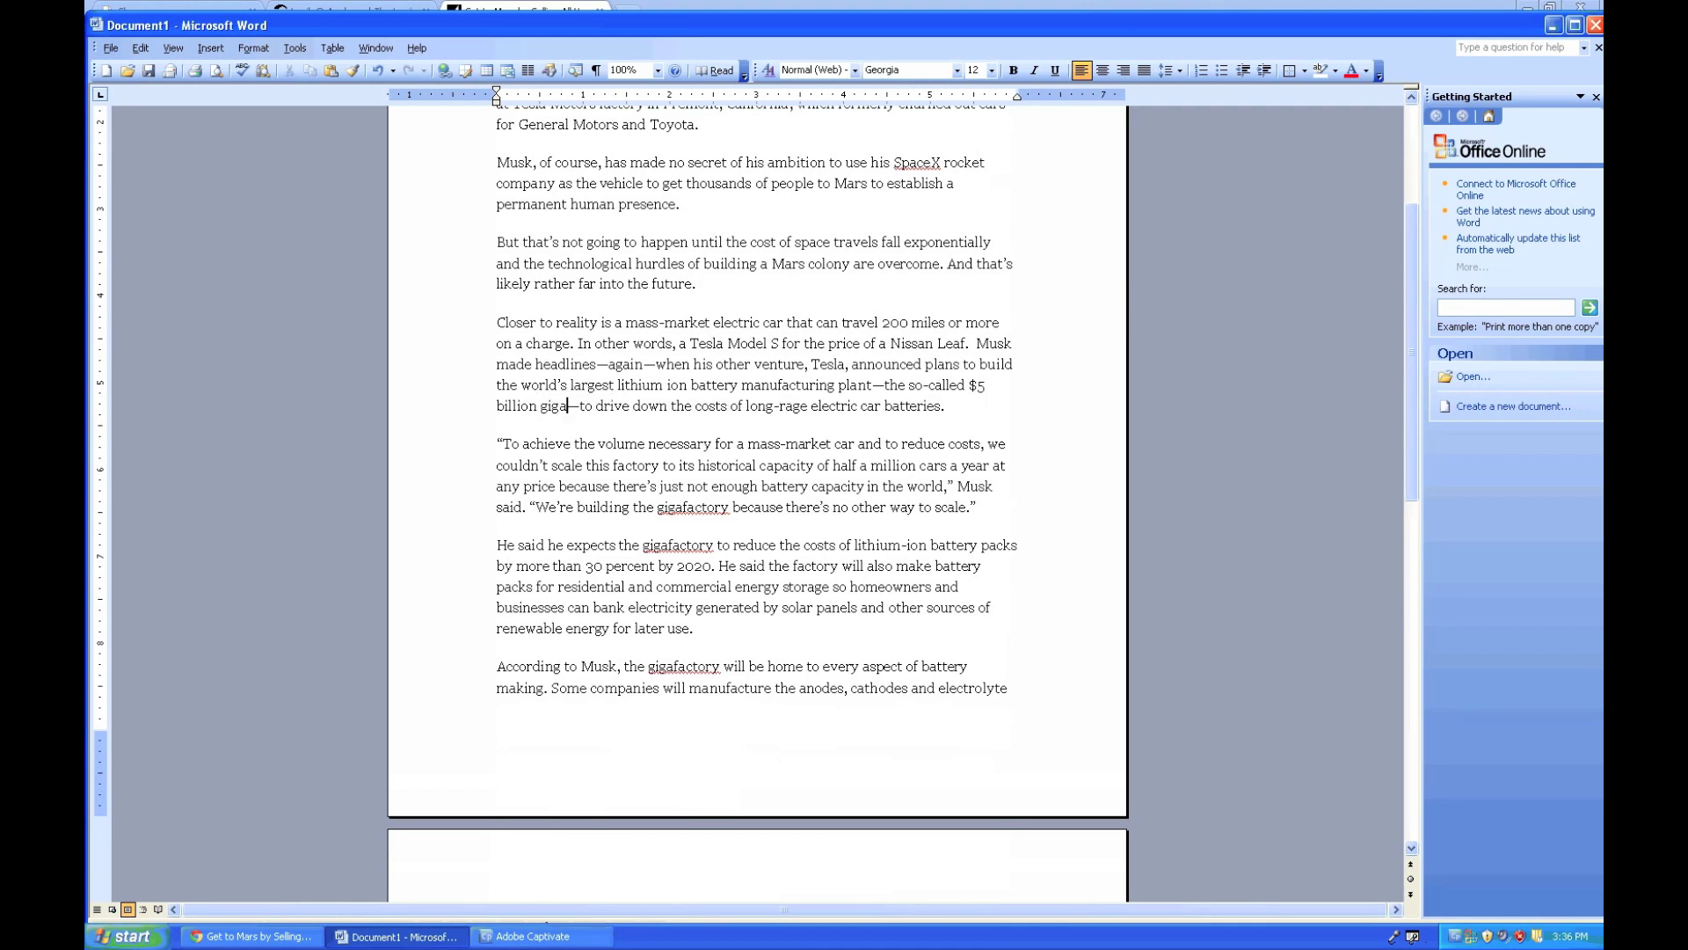
pyautogui.write('ctory')
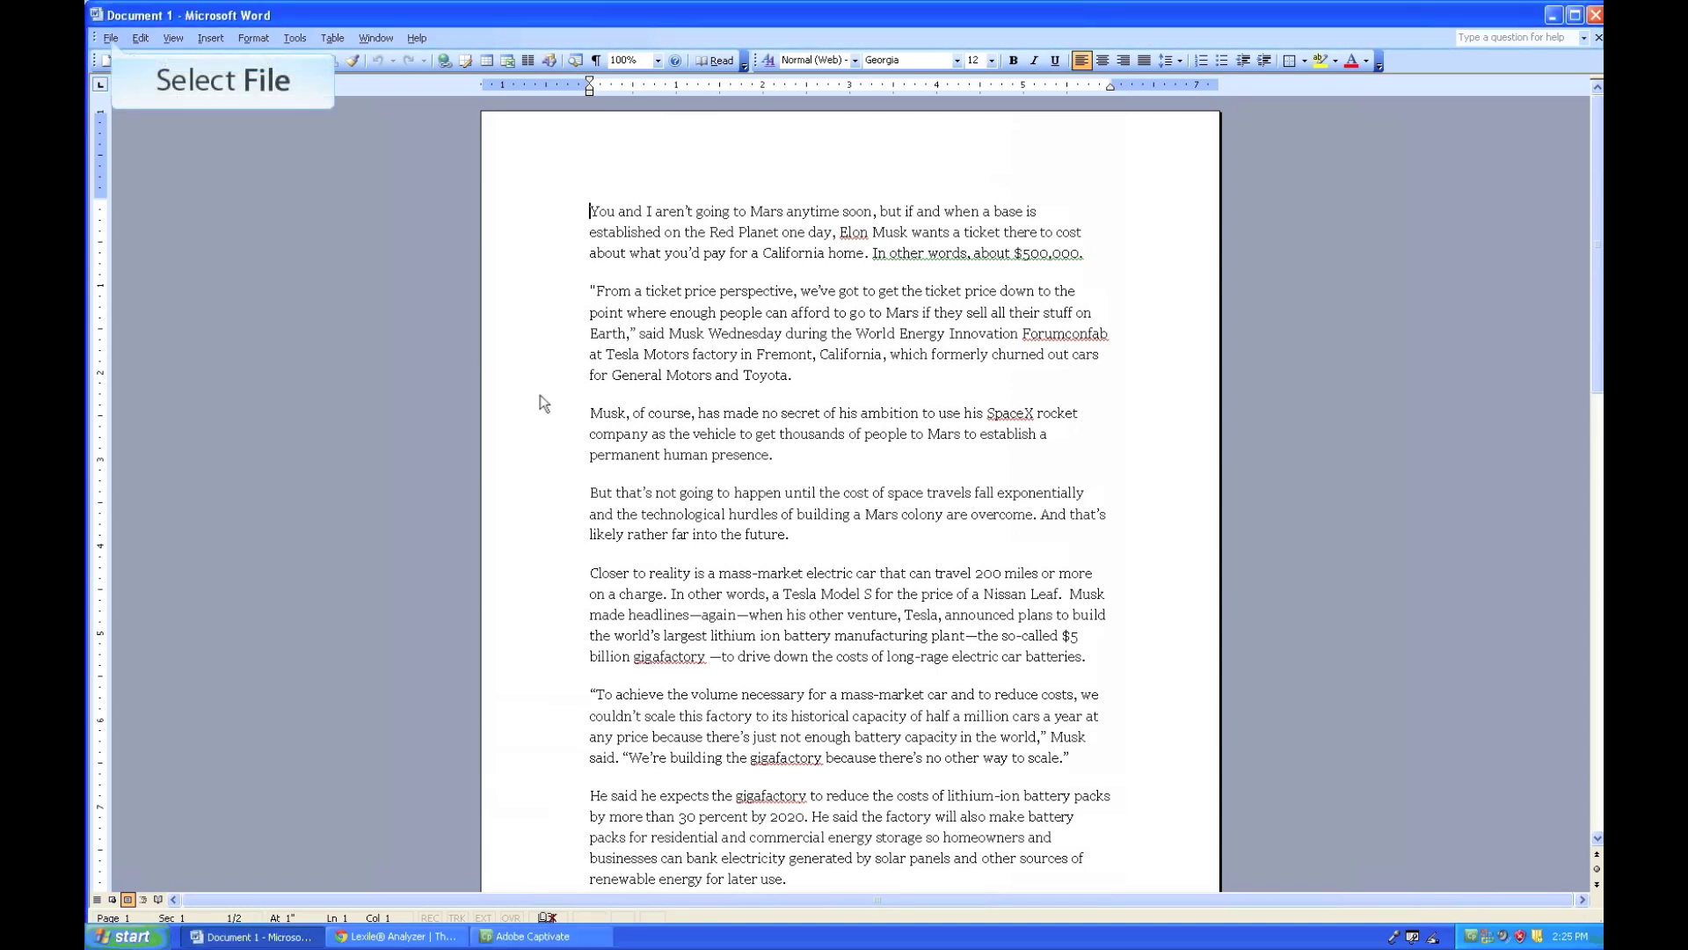
pyautogui.click(110, 37)
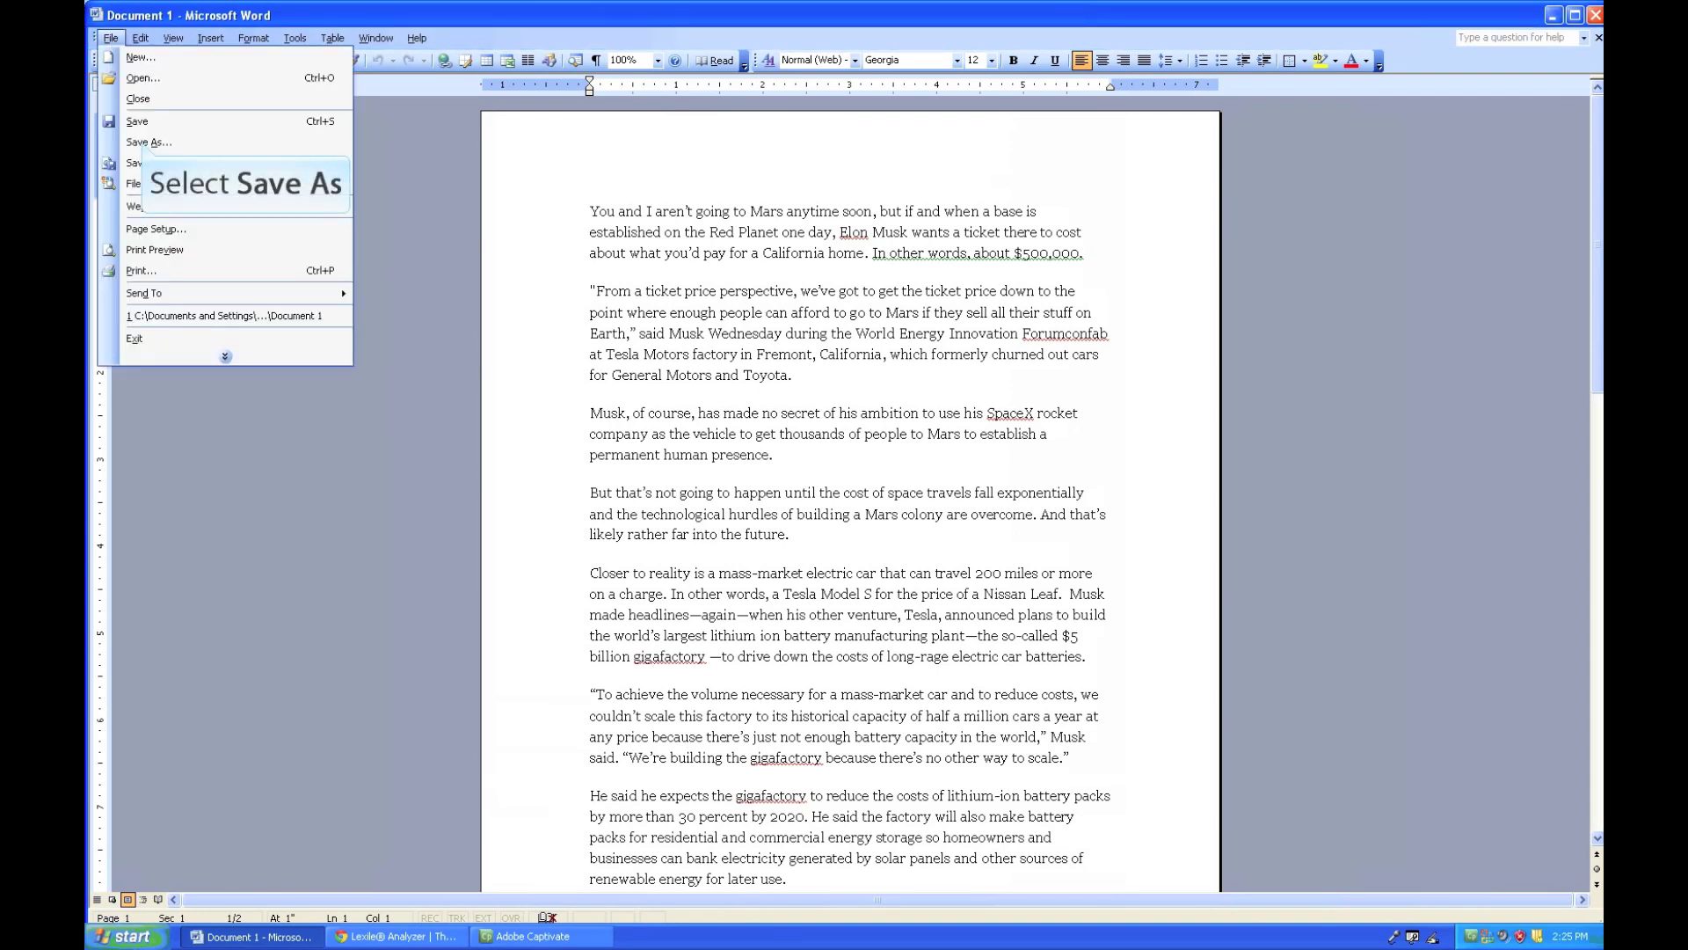
# - Save As with type Plain Text, file name Document 1.txt, reaching File Conversion
pyautogui.click(145, 142)
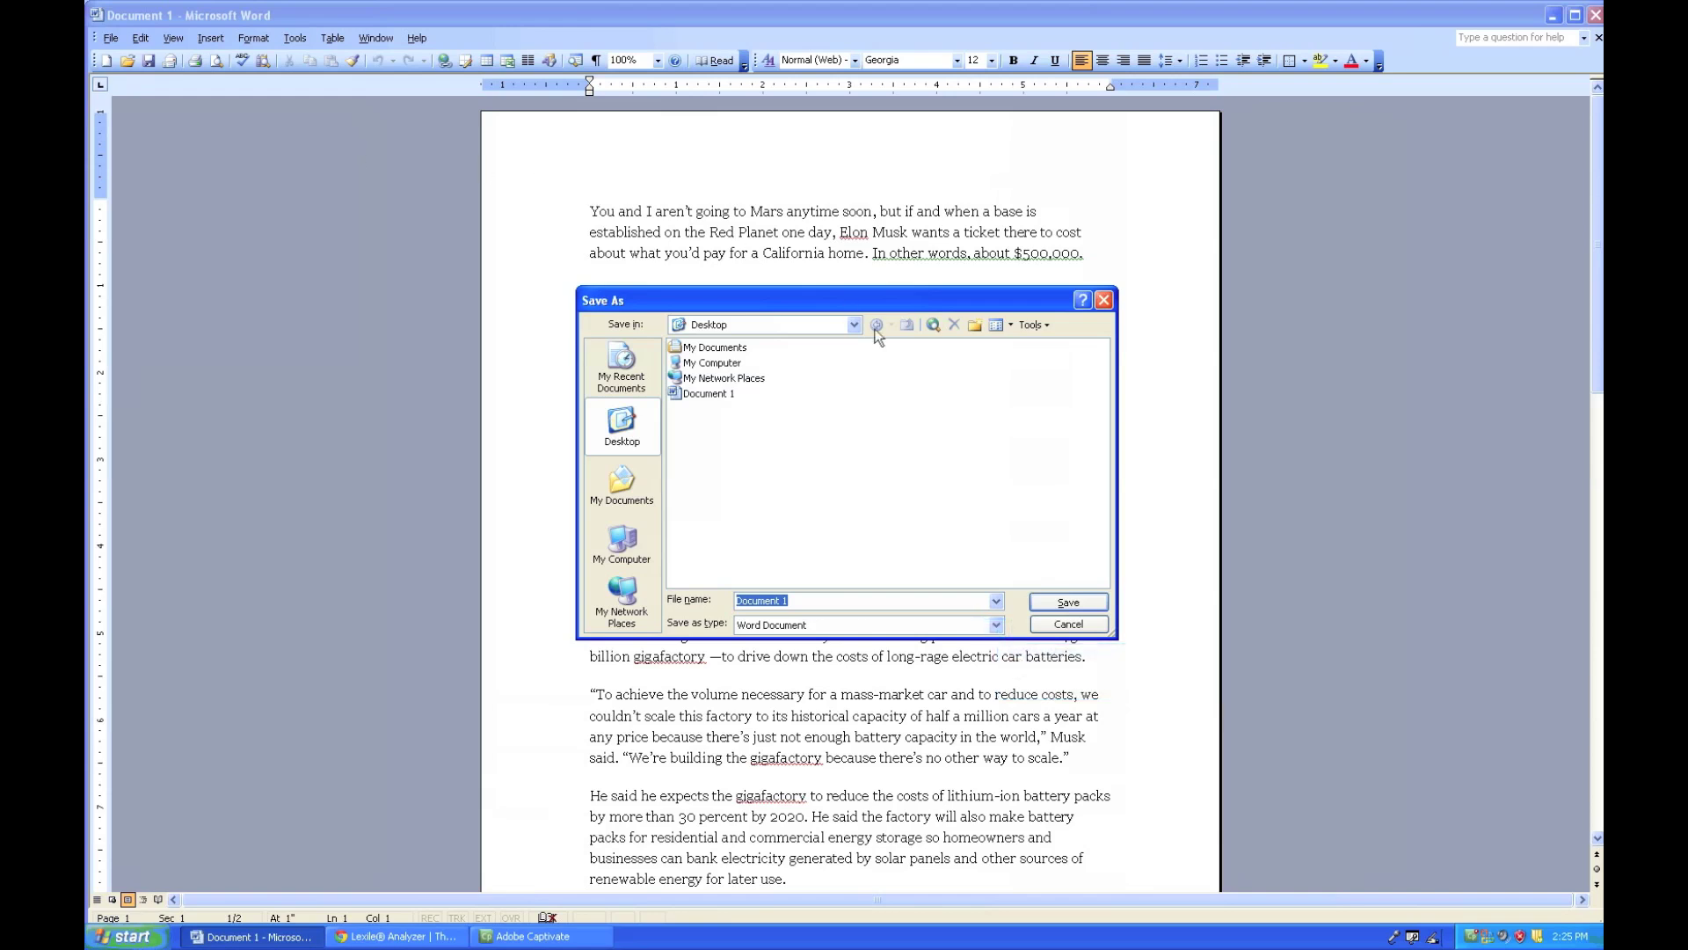
pyautogui.click(997, 625)
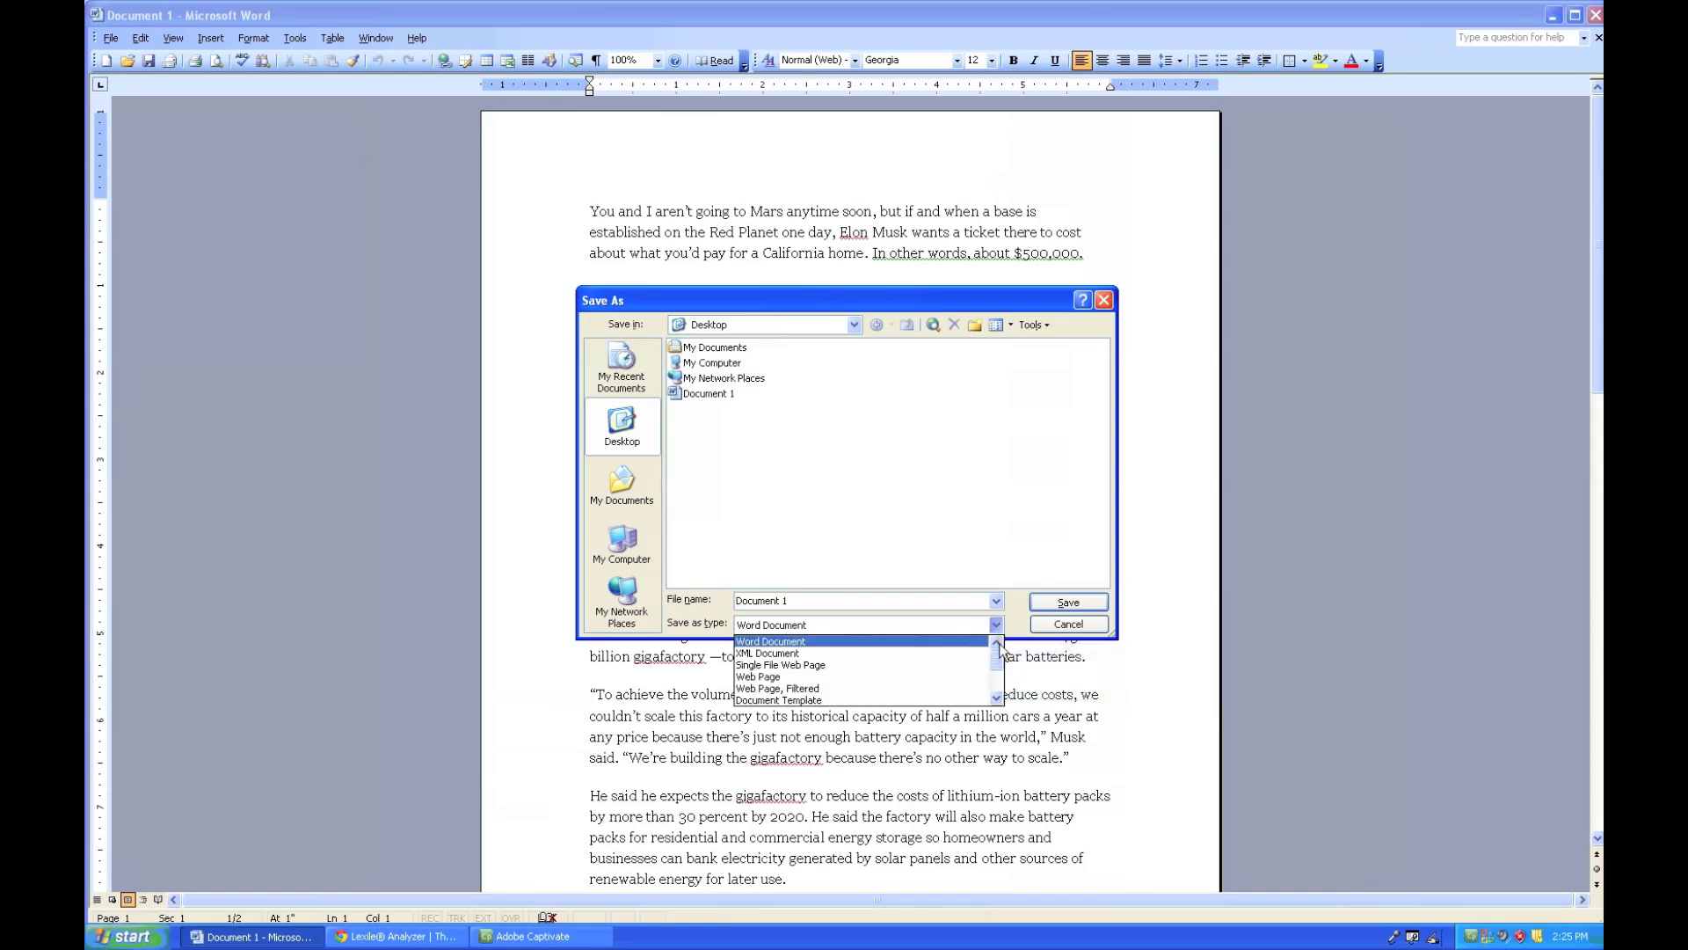
pyautogui.moveTo(1000, 662); pyautogui.dragTo(998, 674)
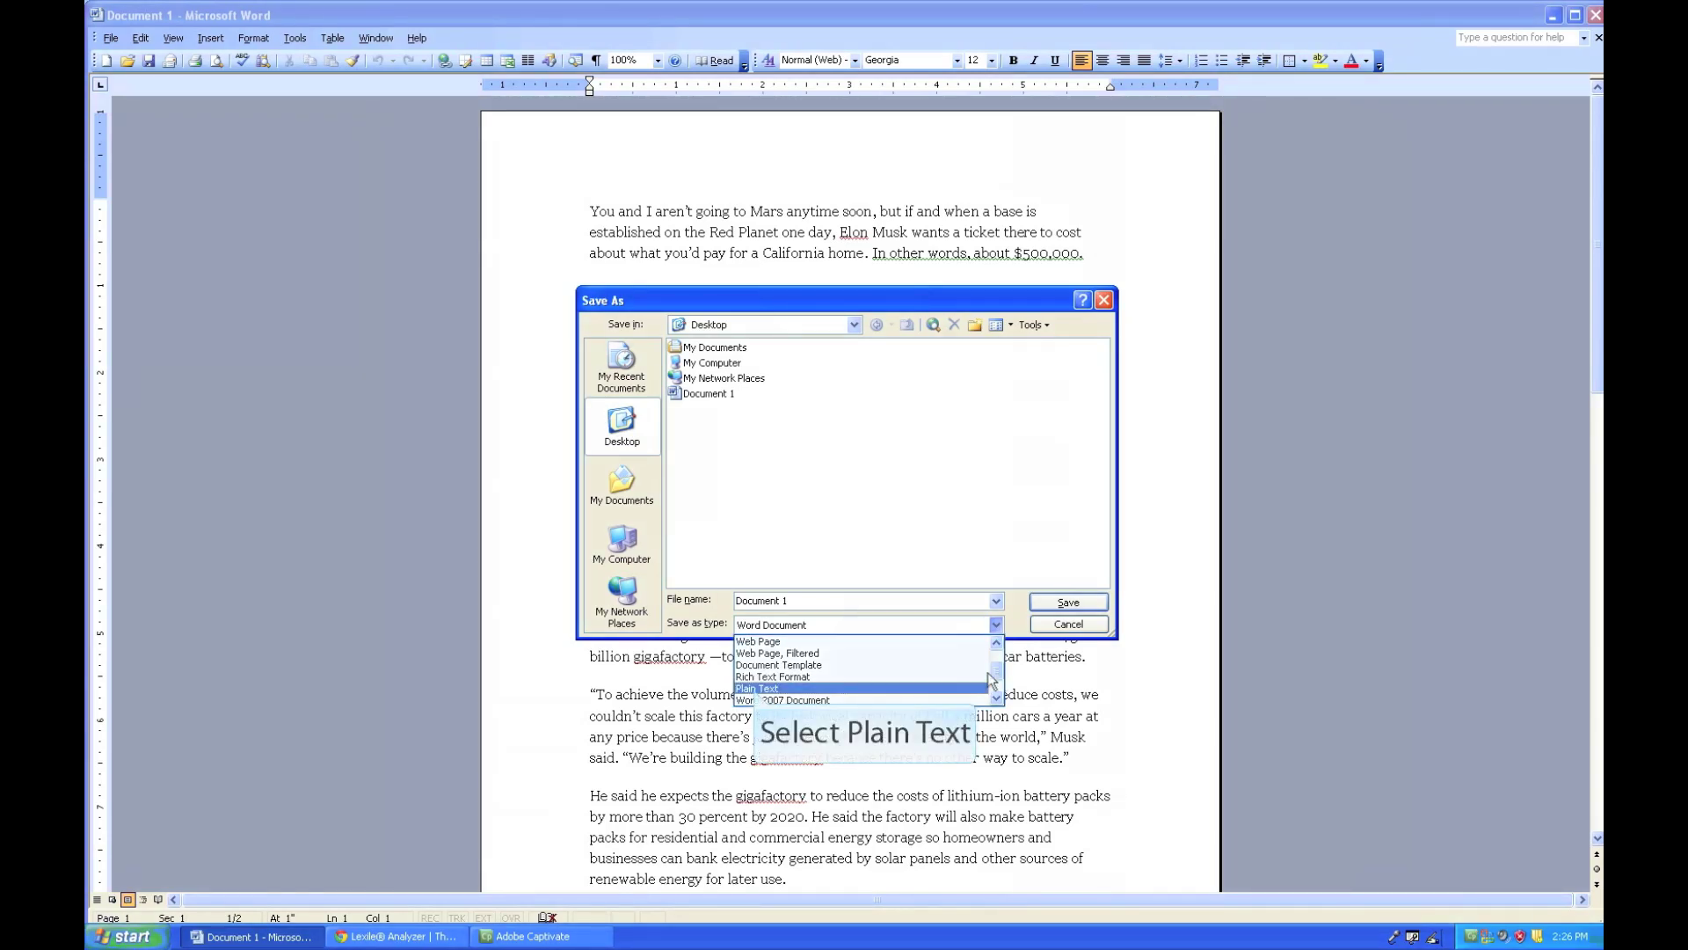
pyautogui.click(755, 688)
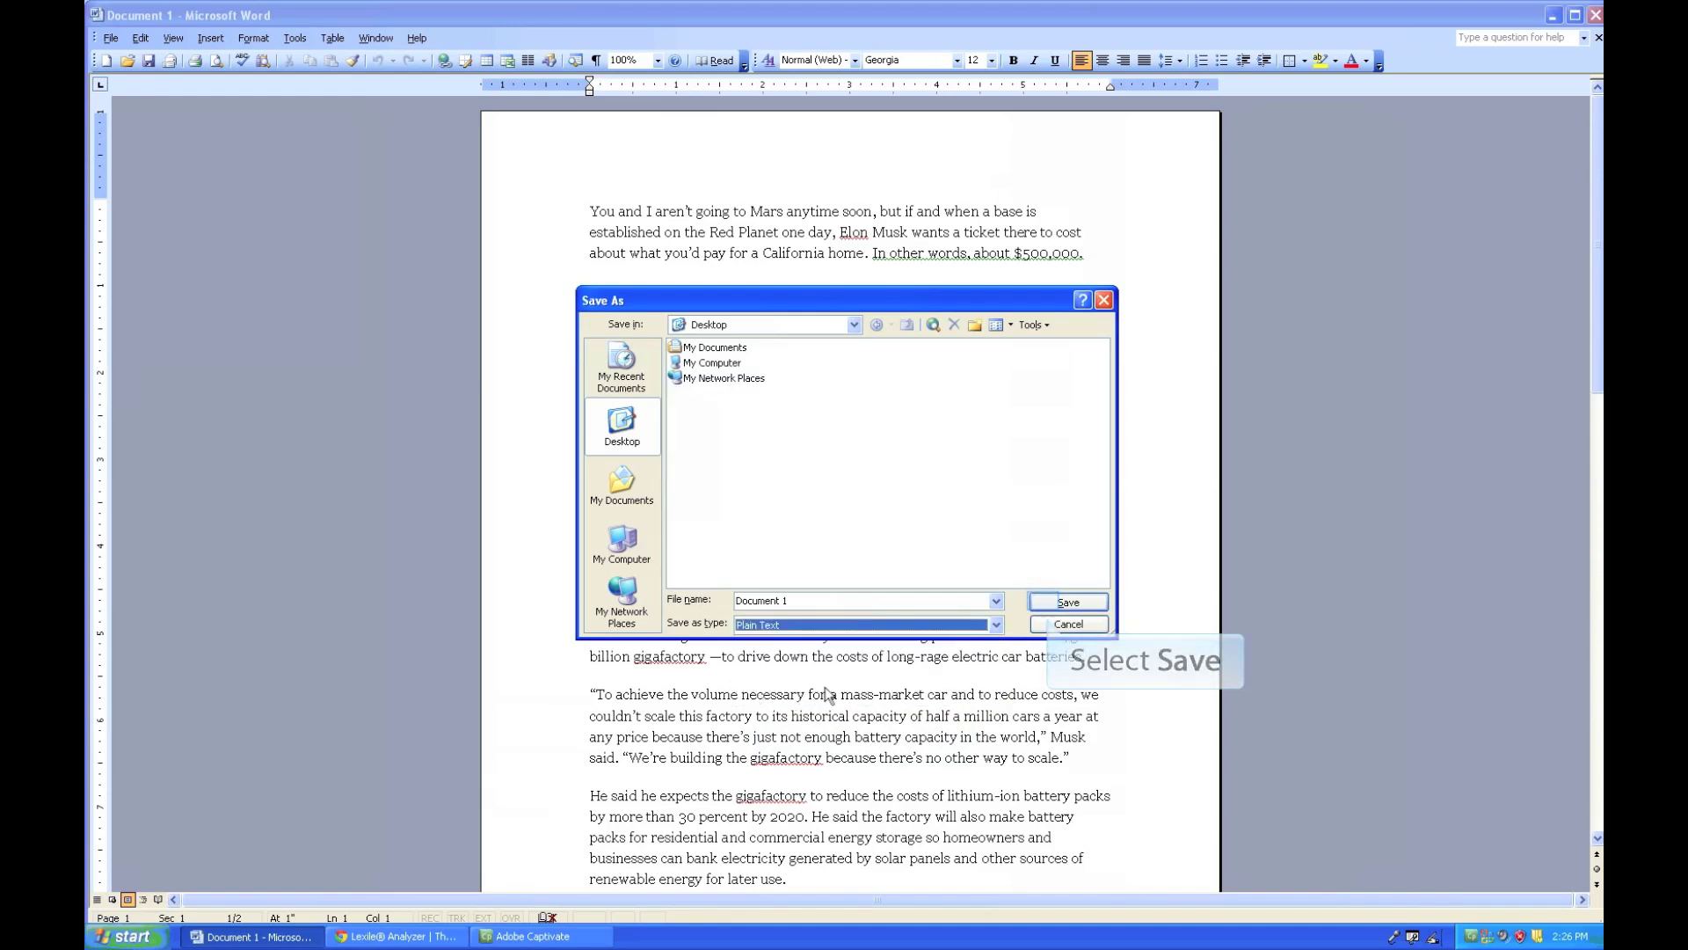
pyautogui.click(1047, 604)
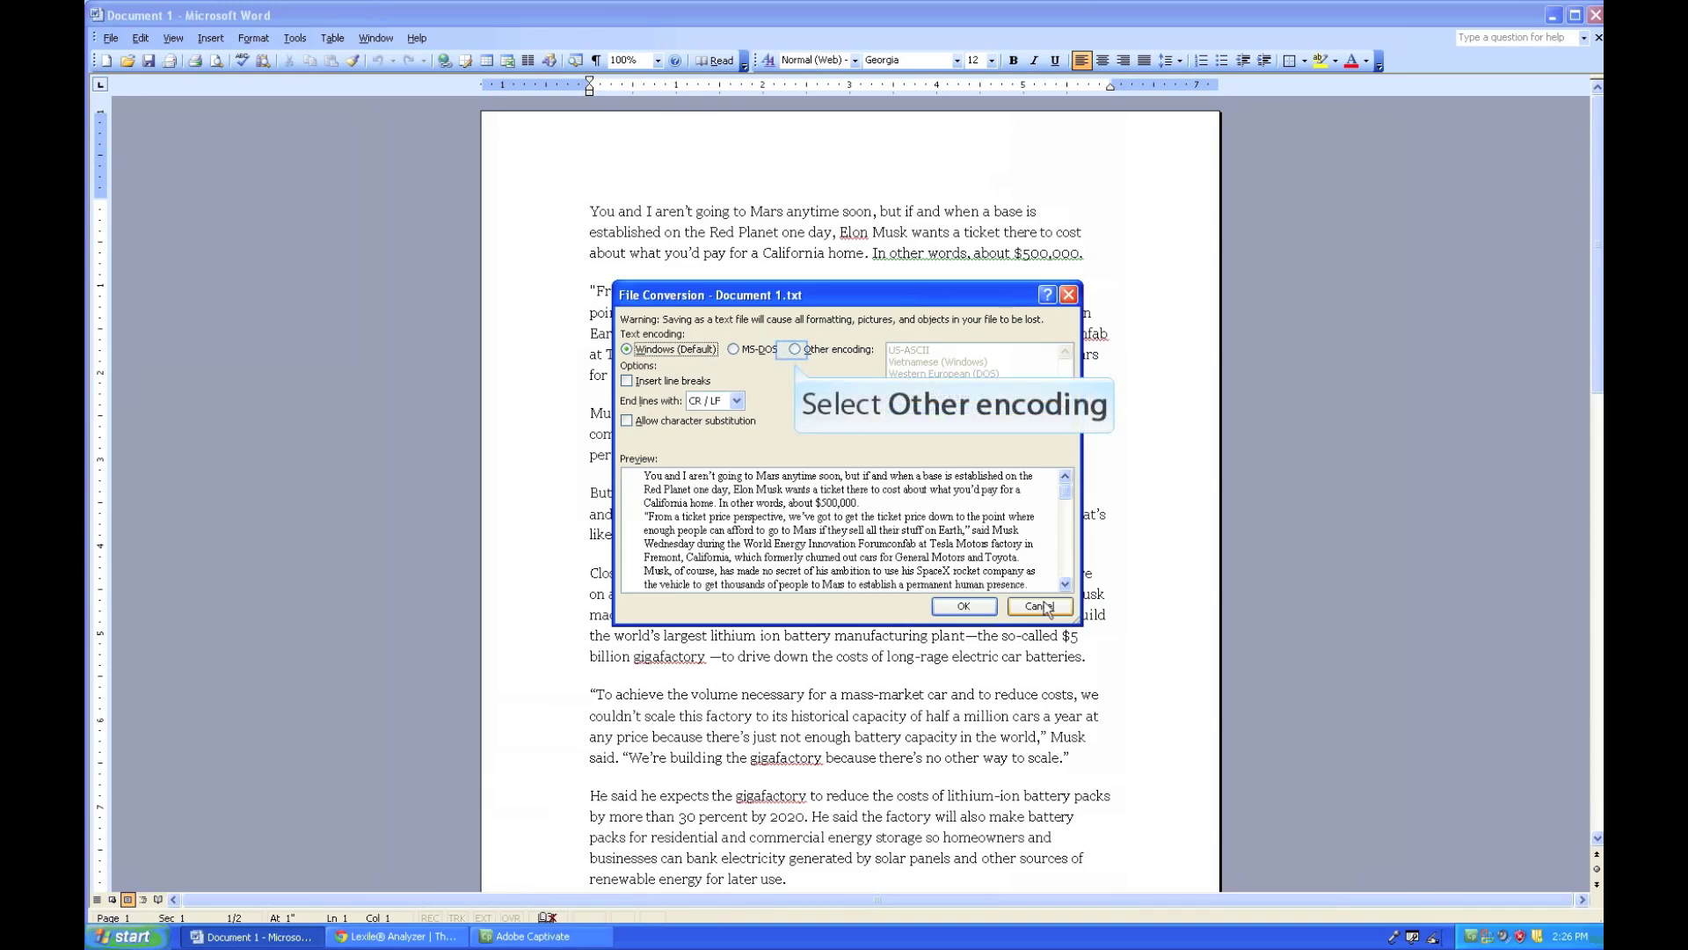
# - Choose Other encoding US-ASCII, tick Allow character substitution, and confirm the save
pyautogui.click(794, 349)
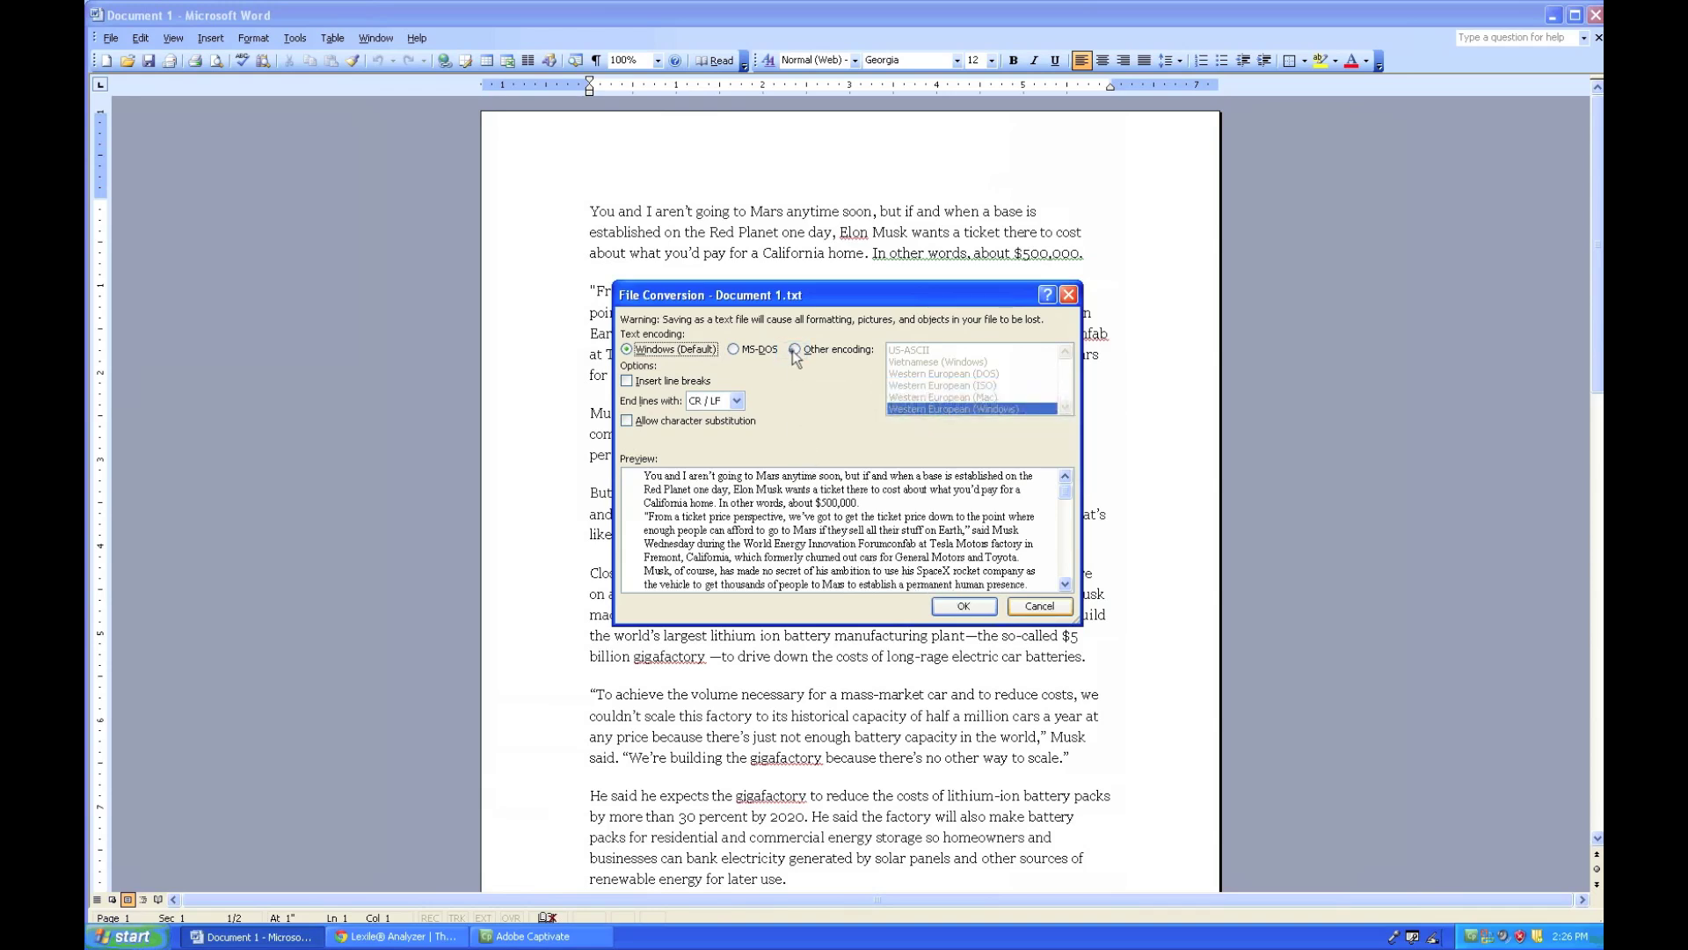
pyautogui.click(793, 350)
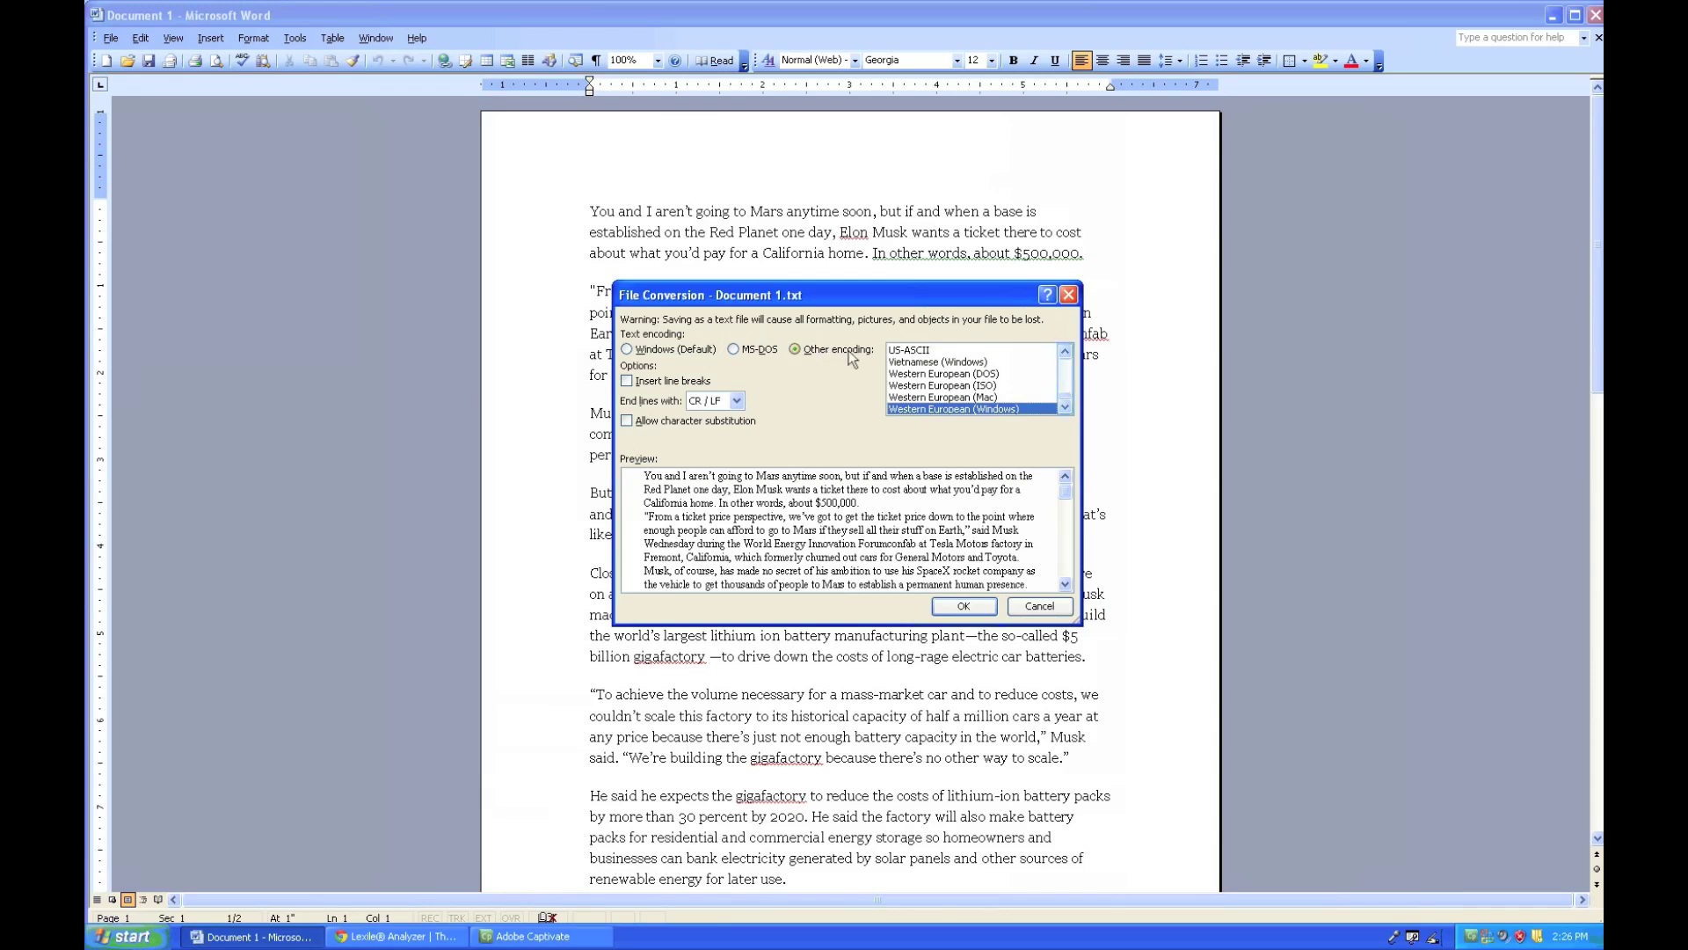
pyautogui.click(1065, 352)
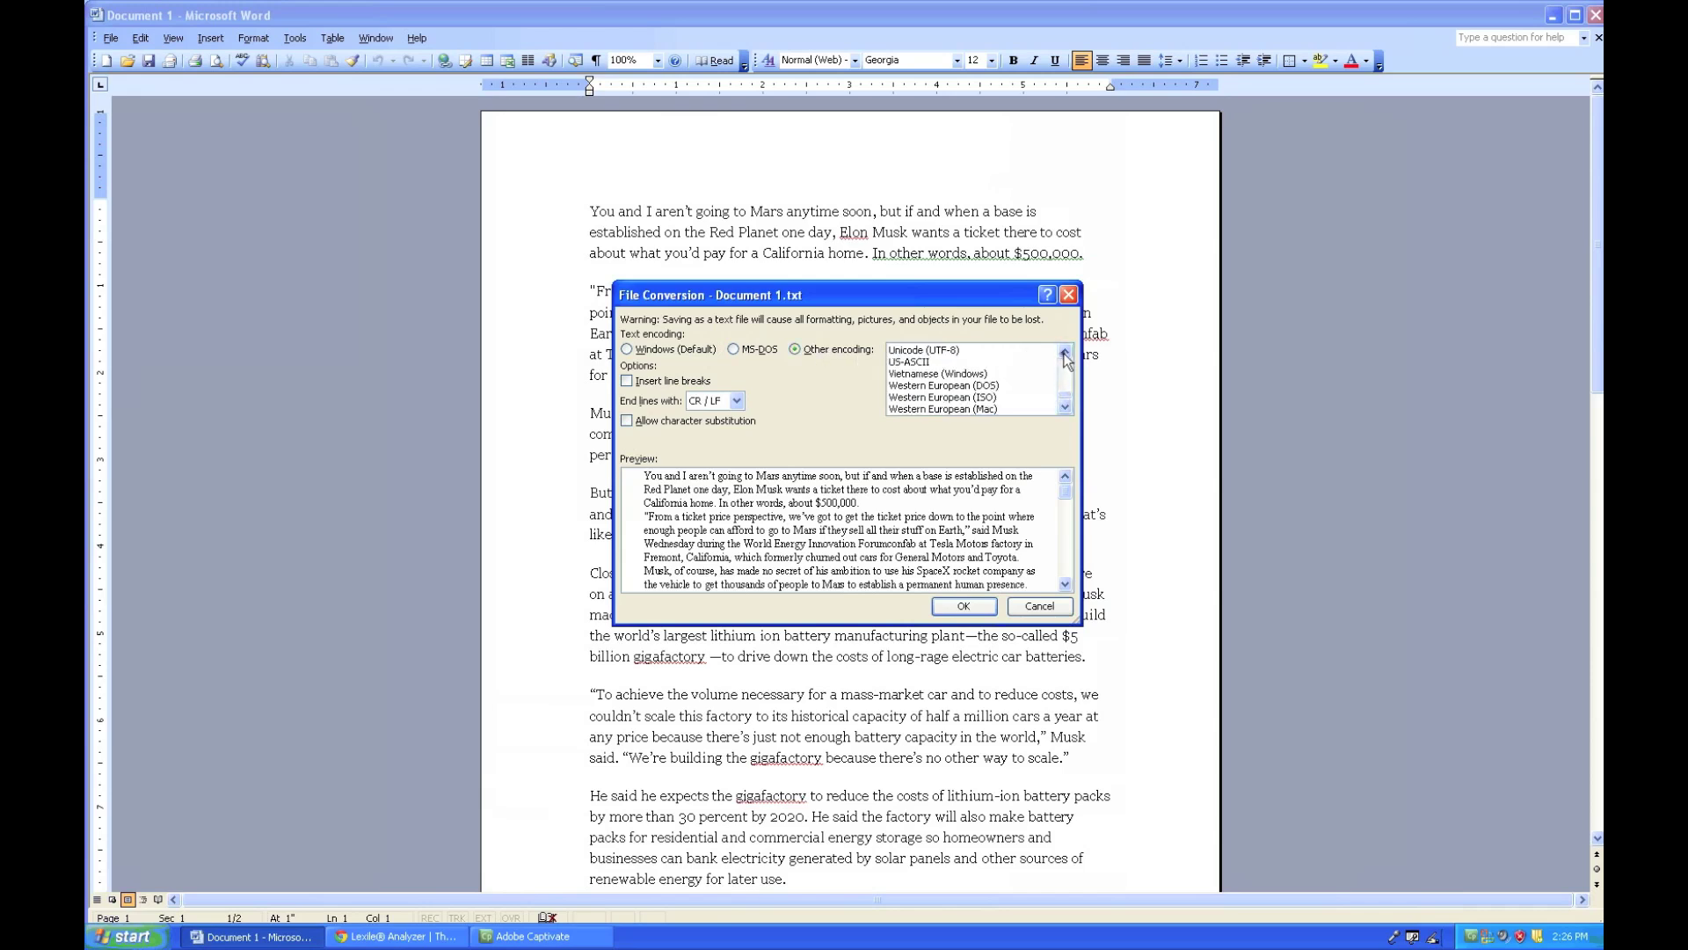
pyautogui.click(1064, 353)
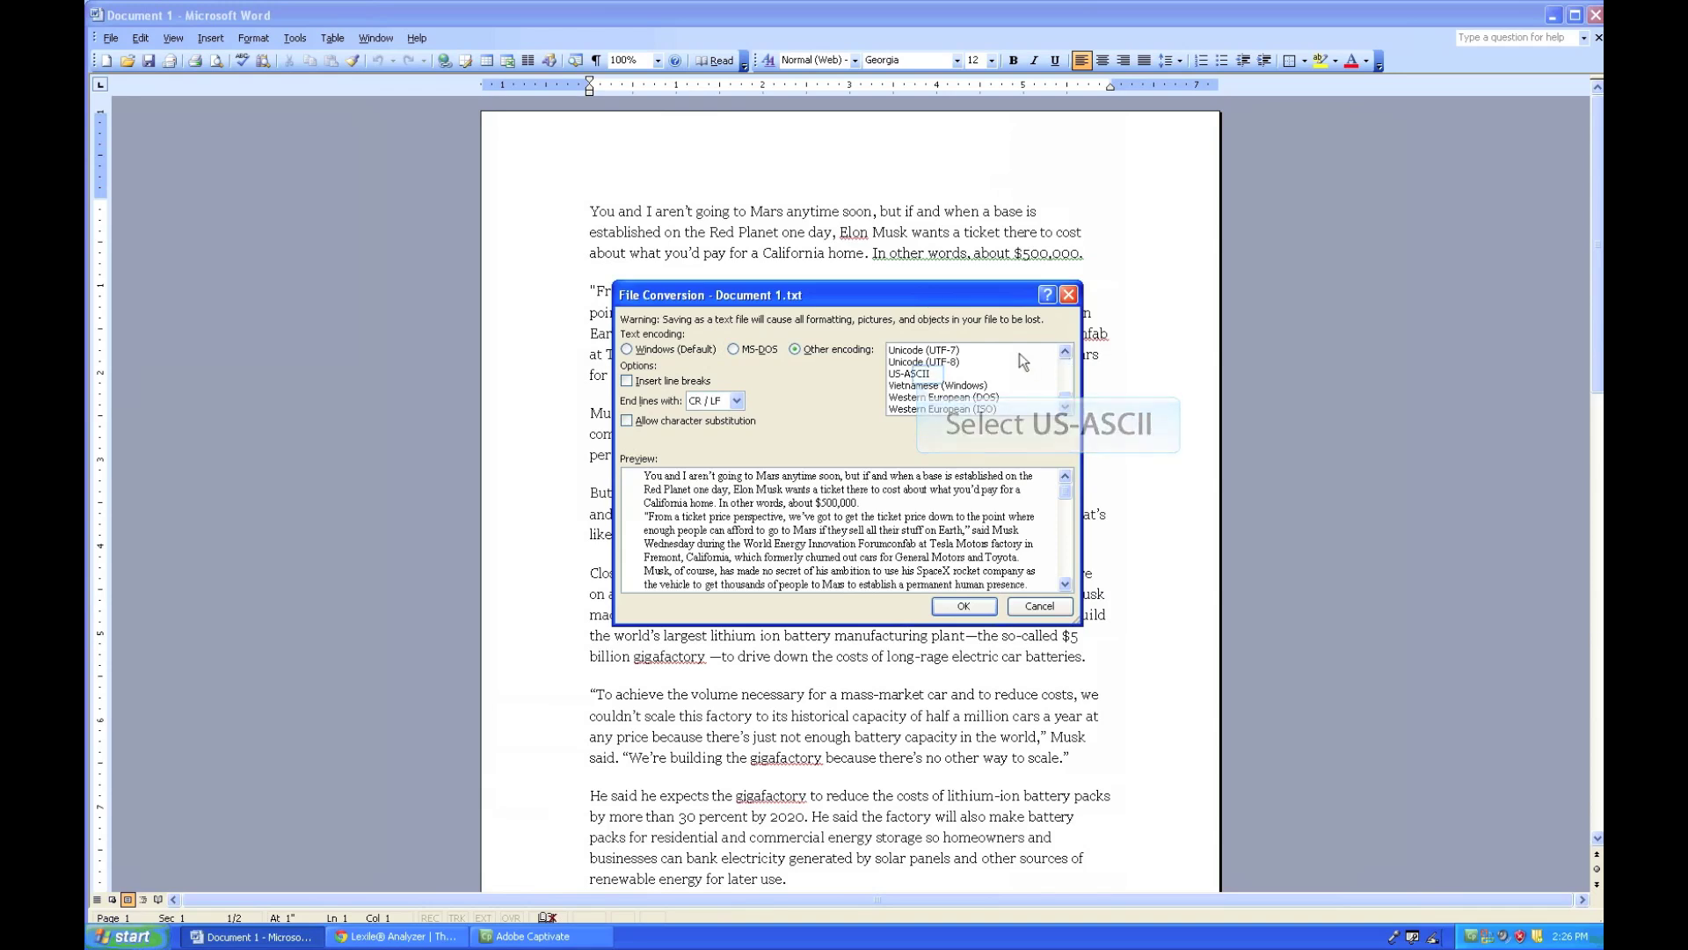
pyautogui.click(931, 379)
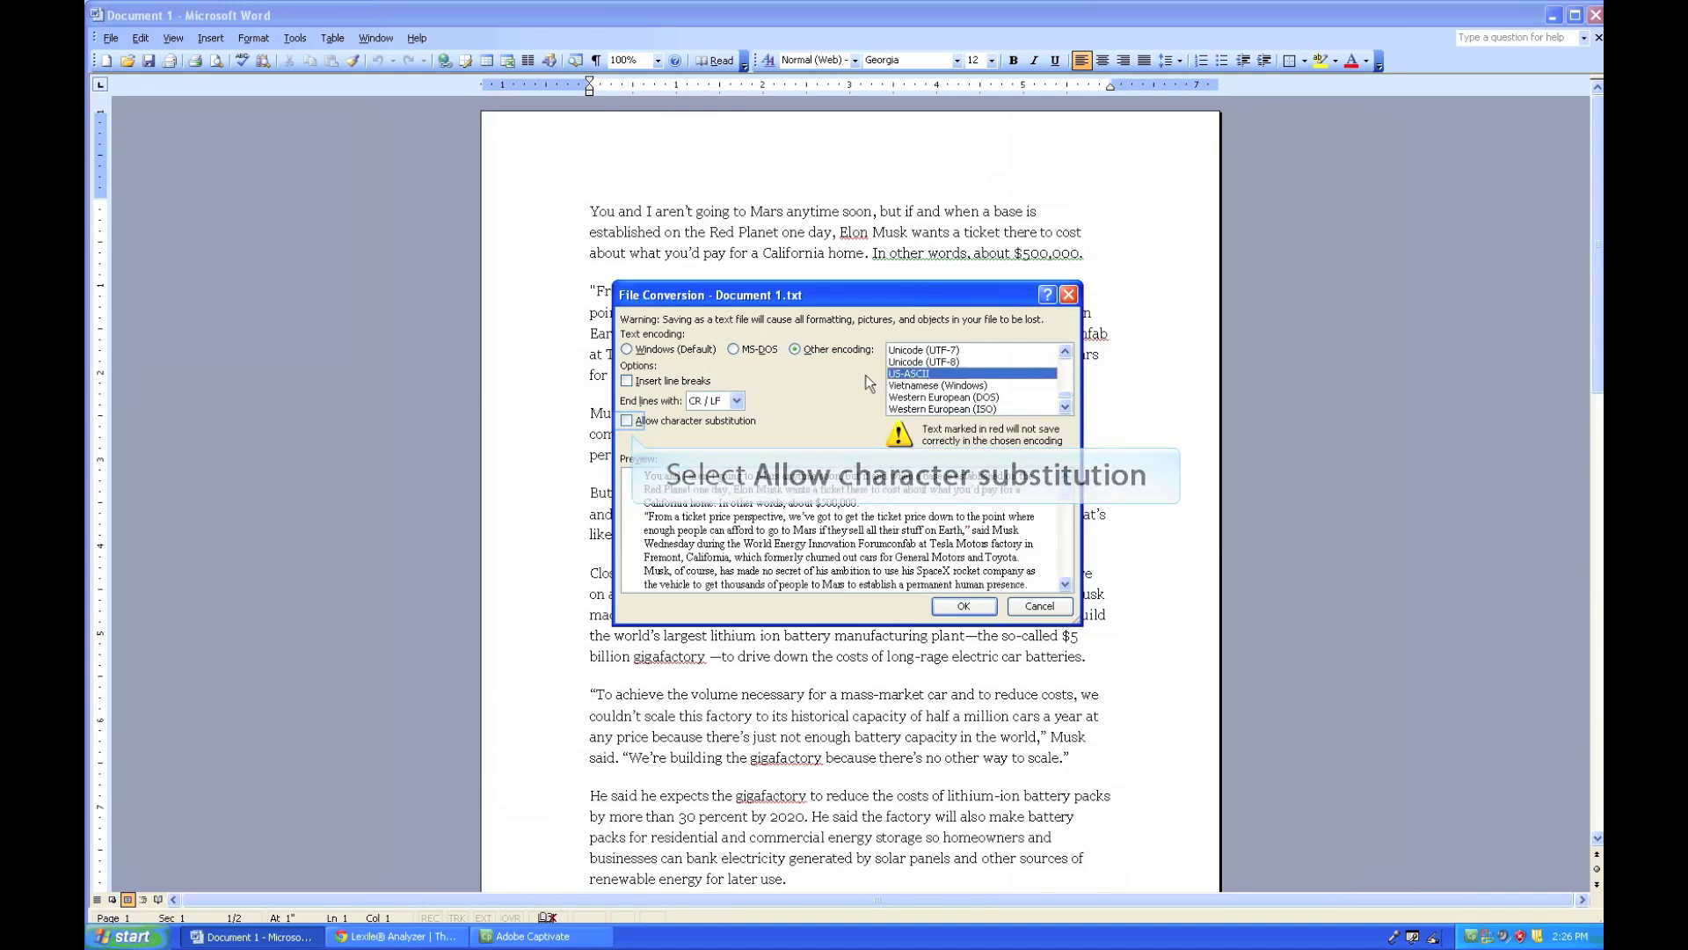
pyautogui.click(627, 421)
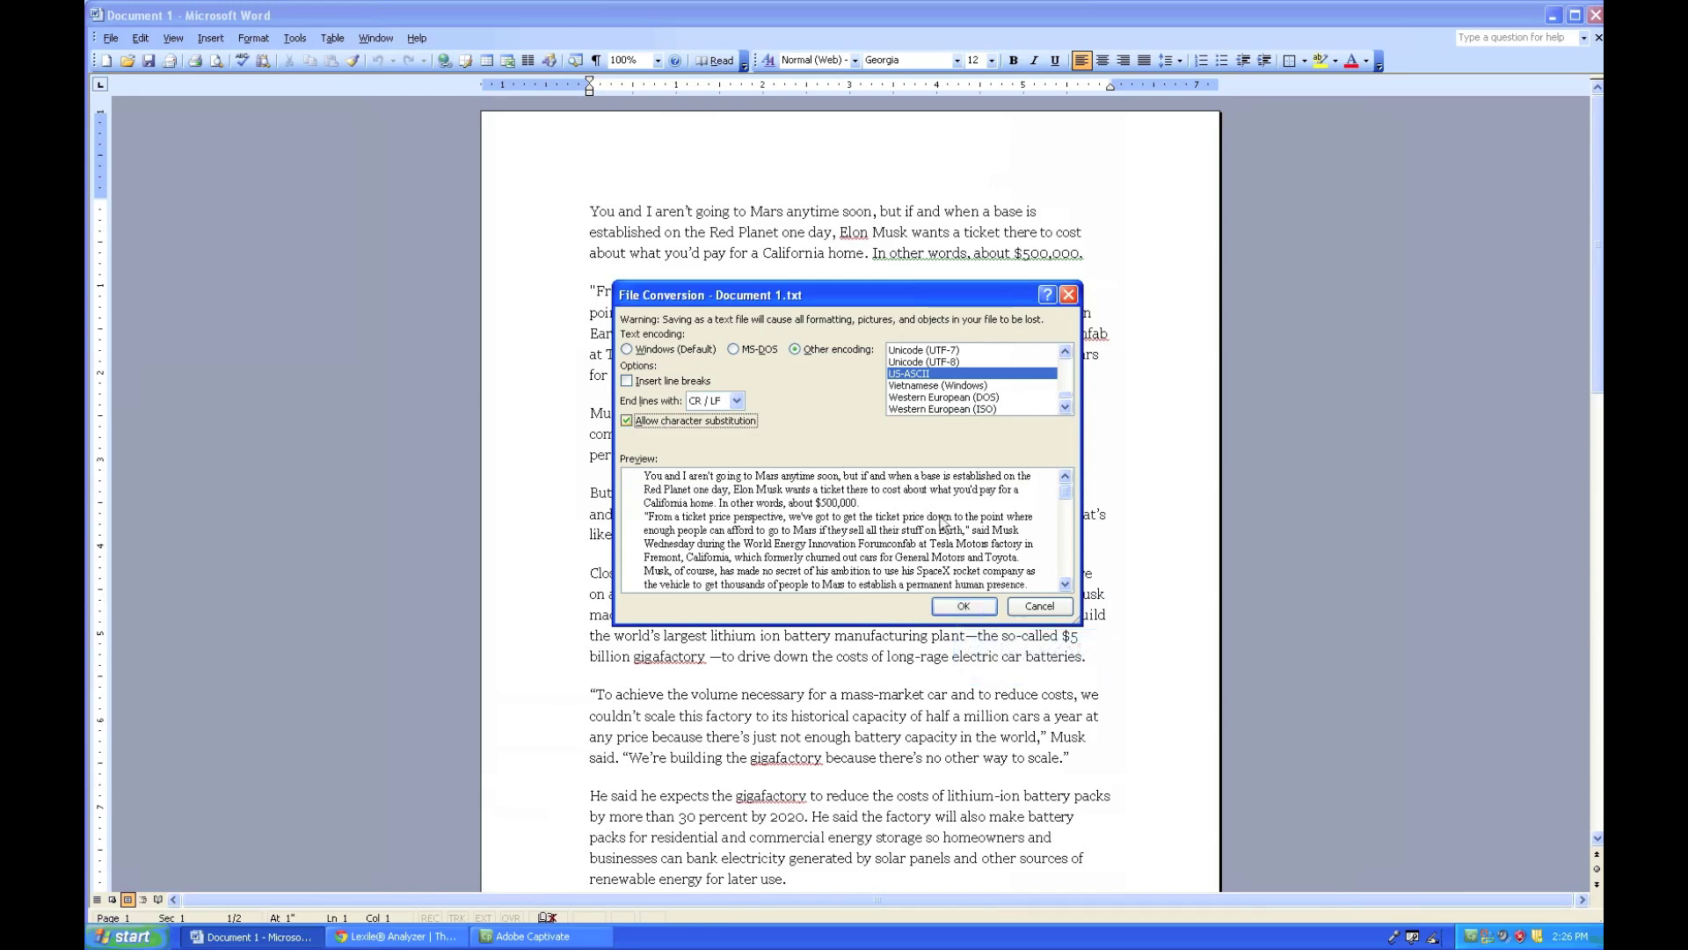
pyautogui.click(965, 607)
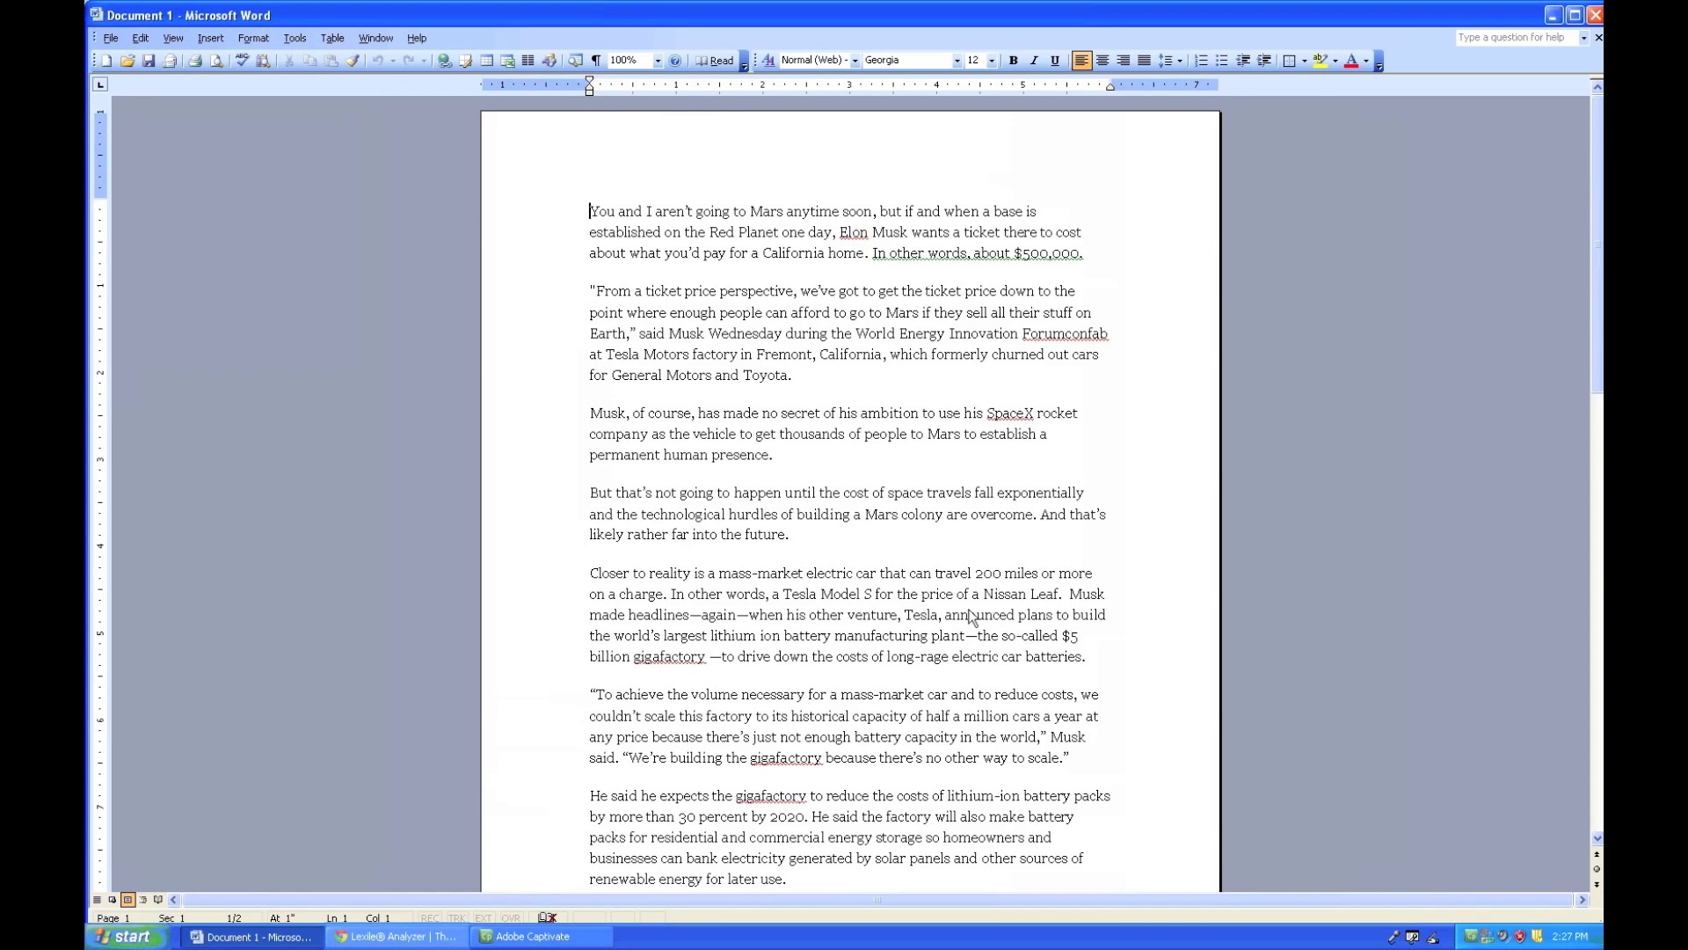
pyautogui.click(375, 937)
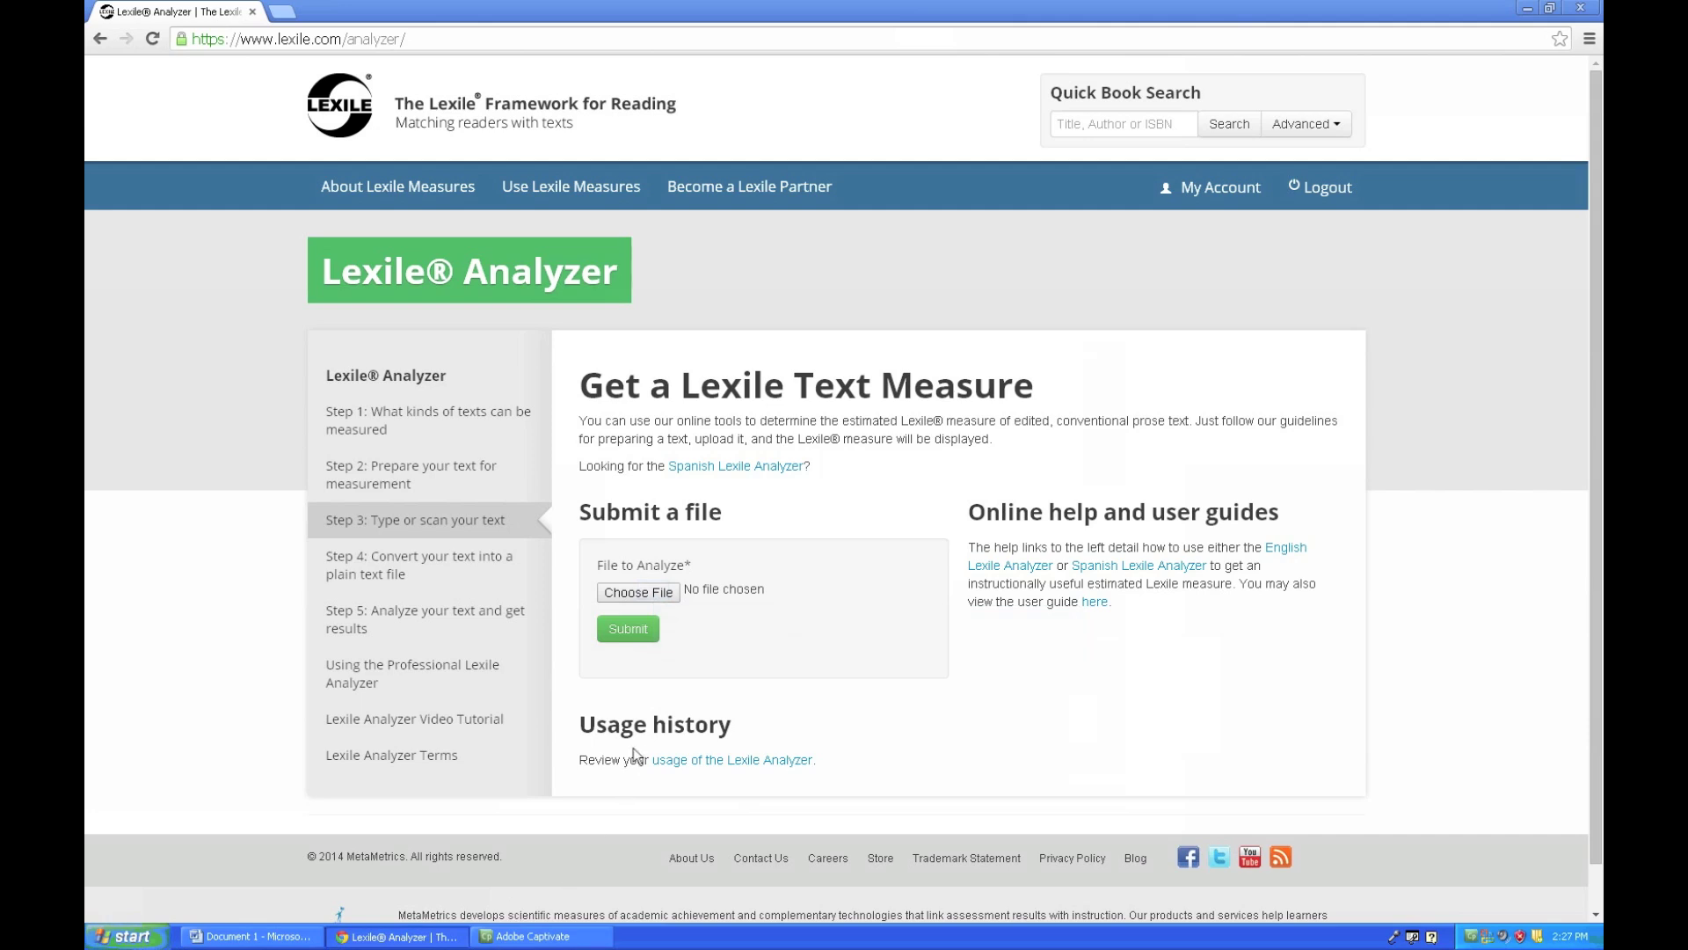
# - Choose Document 1.txt from the Desktop as the file for the Lexile Analyzer
pyautogui.click(655, 593)
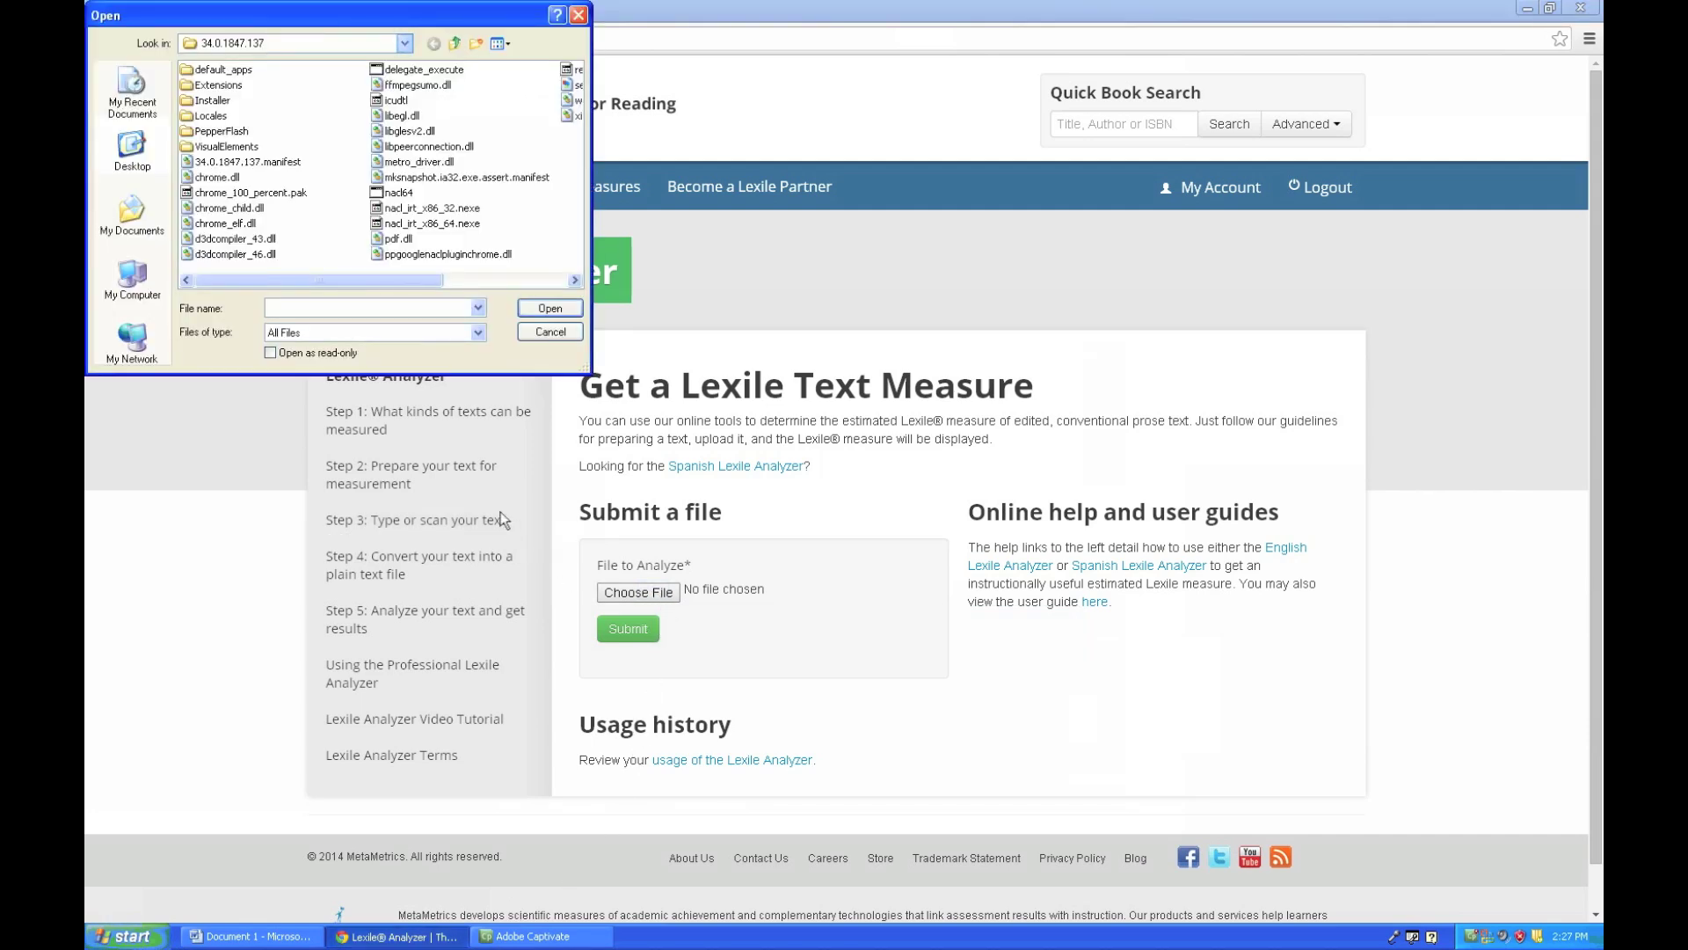
pyautogui.click(405, 44)
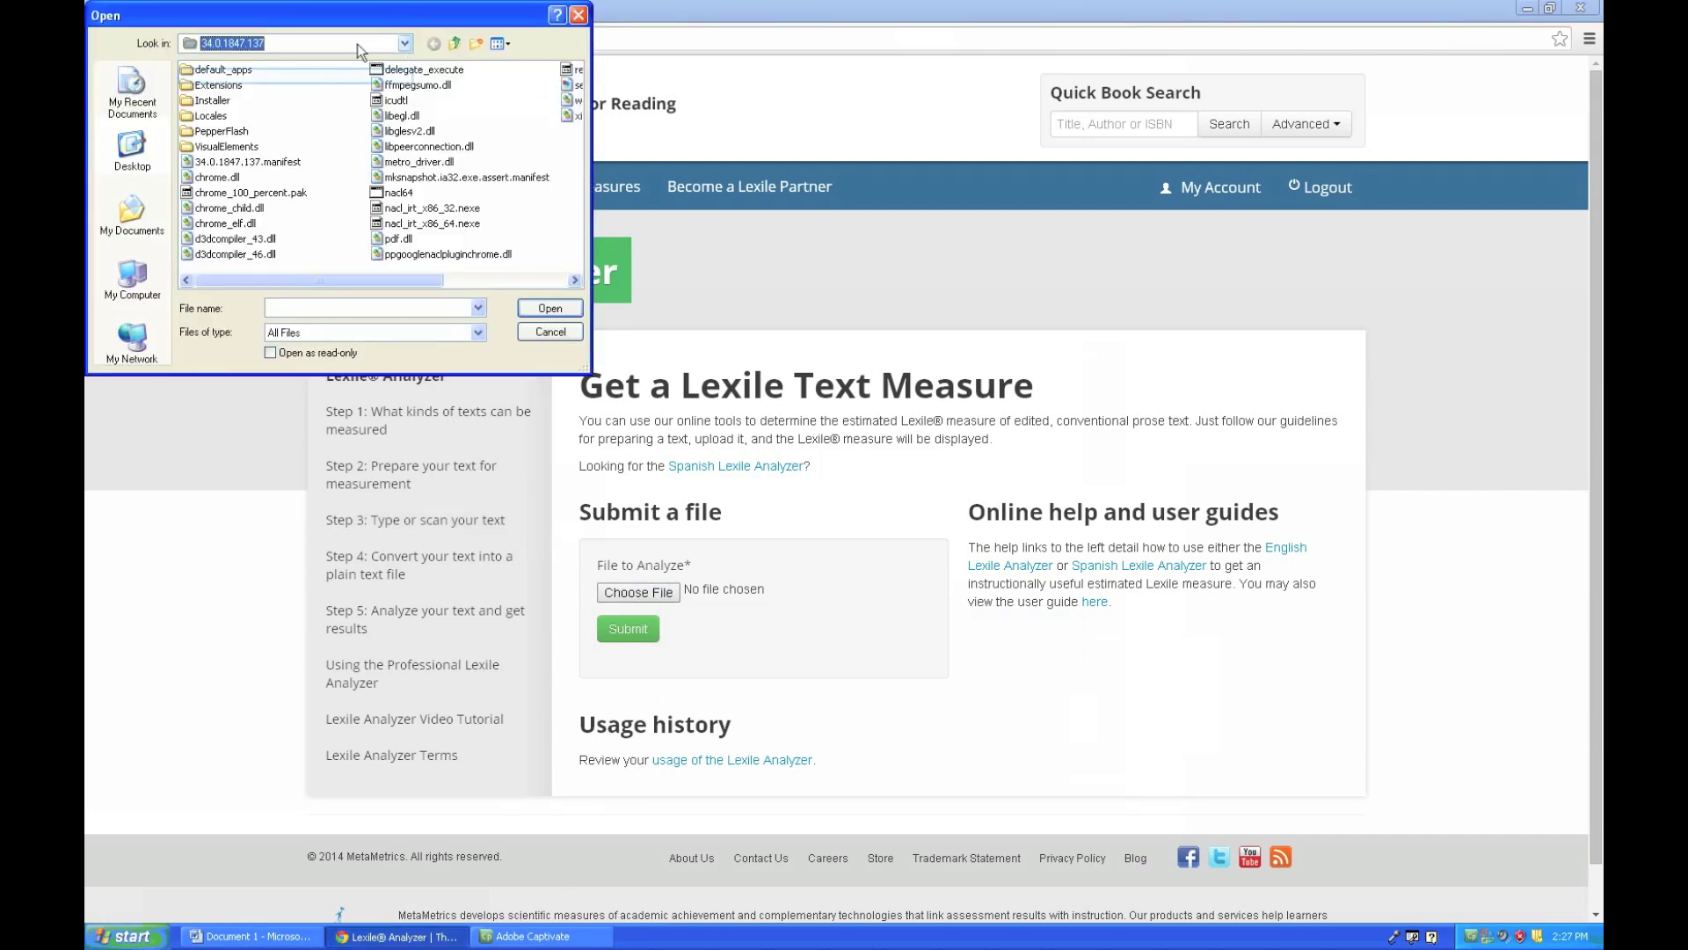
pyautogui.click(266, 83)
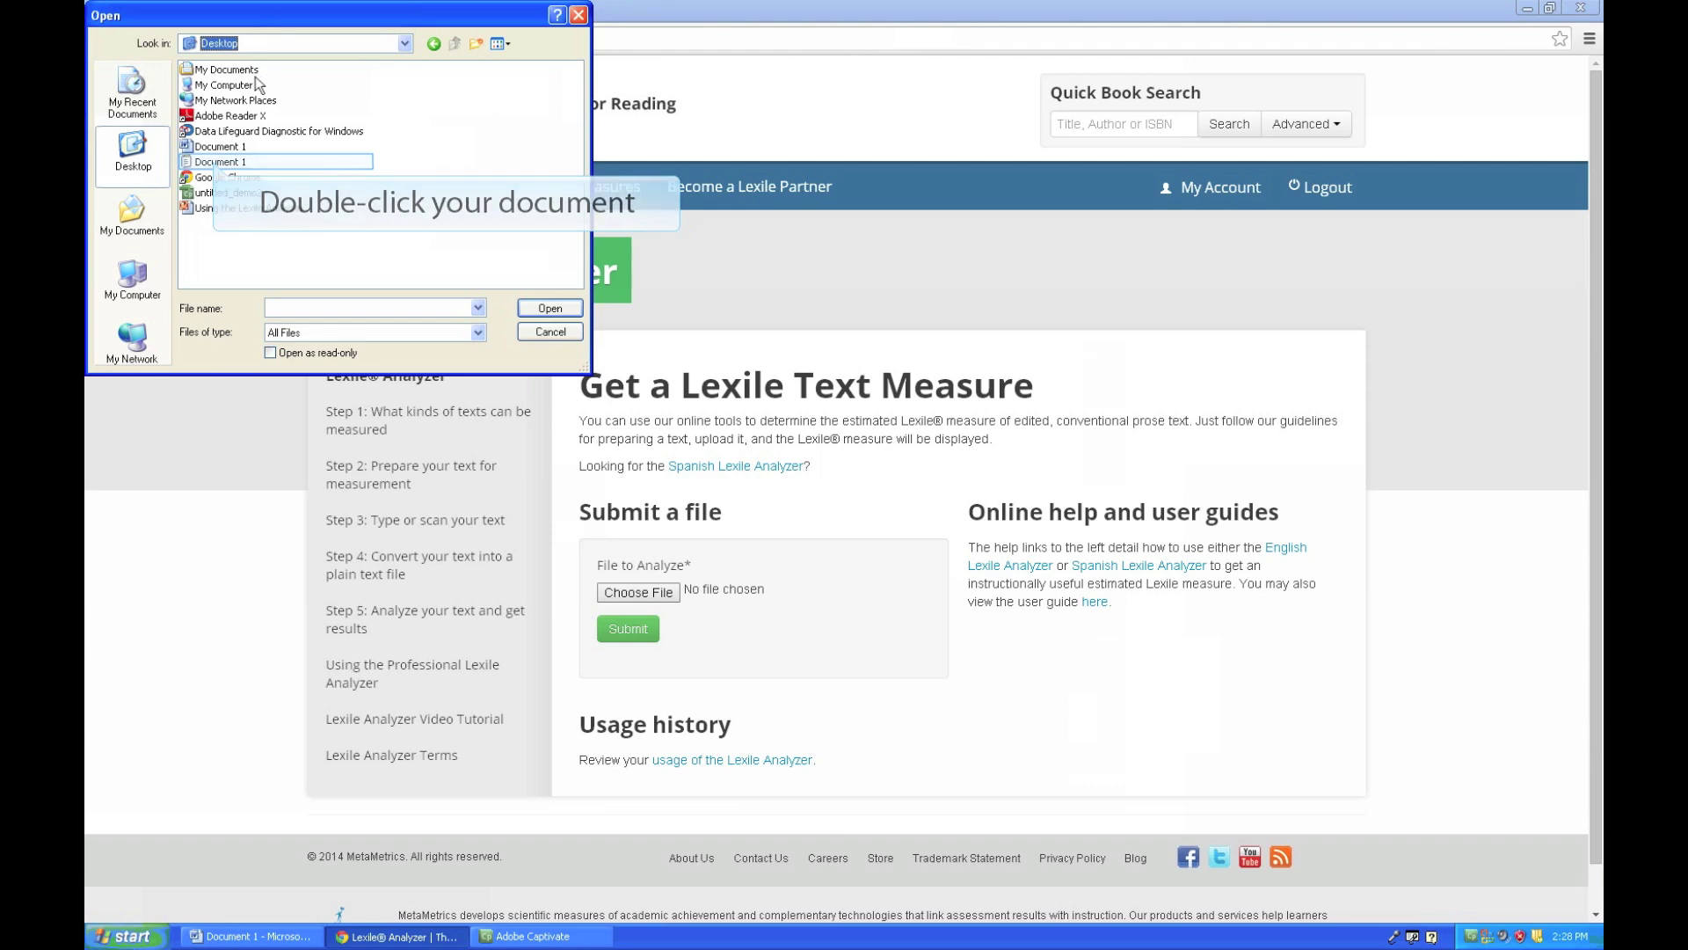
pyautogui.doubleClick(215, 163)
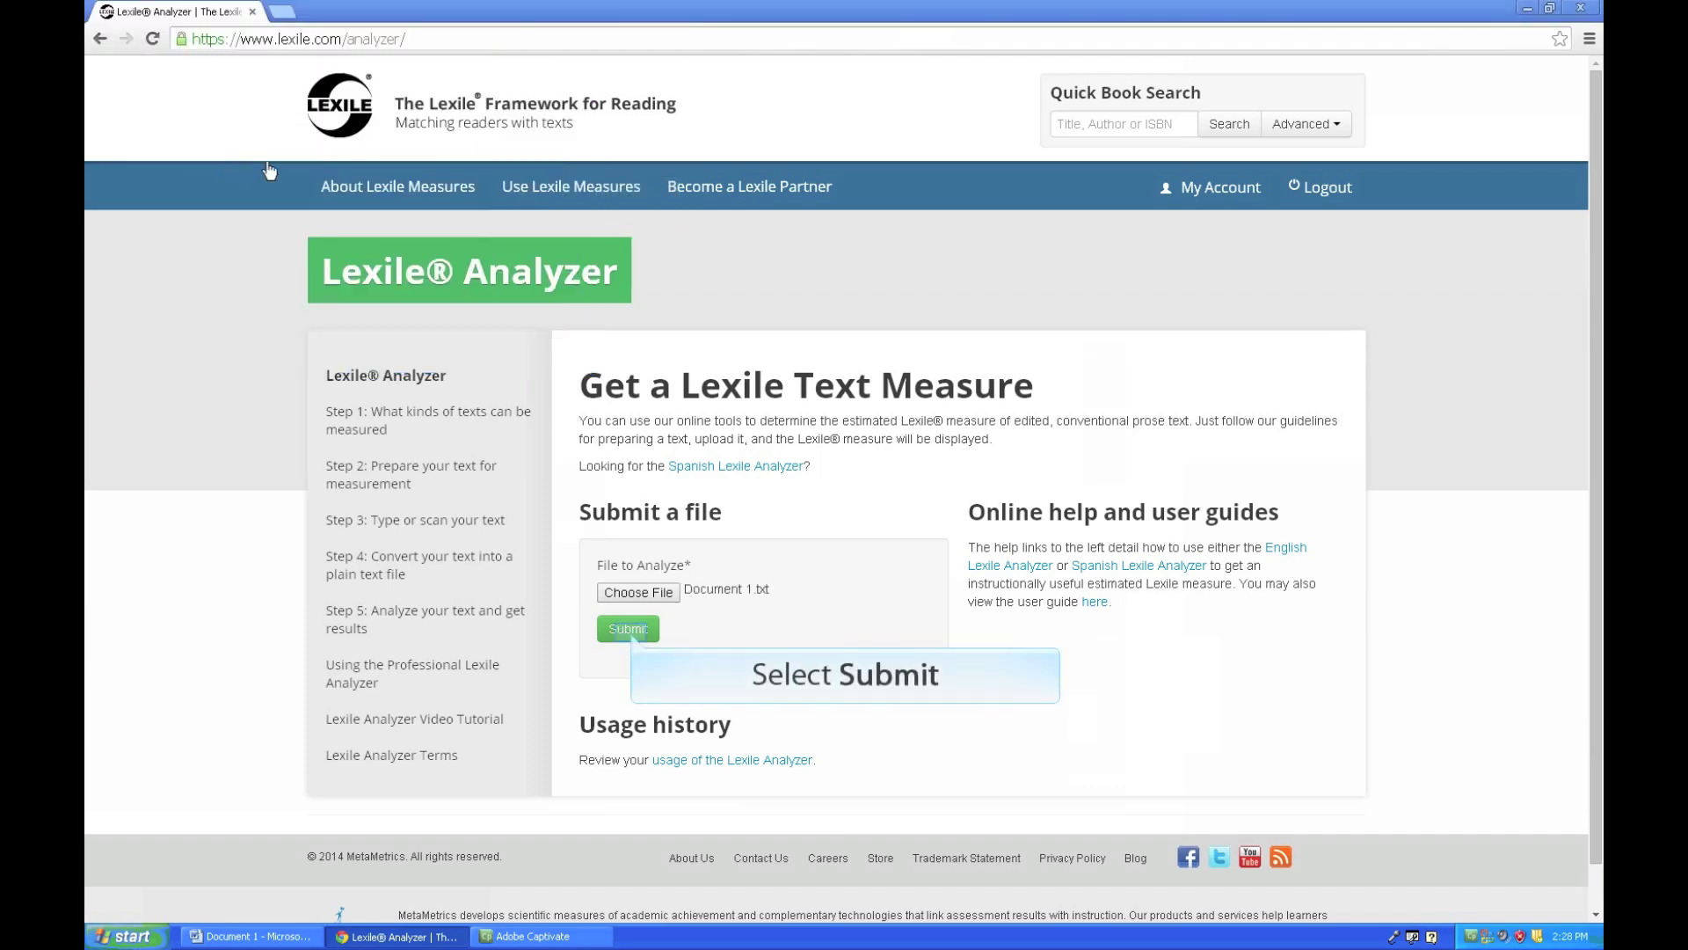
# - Submit Document 1.txt and view the history entry showing 1410L and 411 words
pyautogui.click(628, 630)
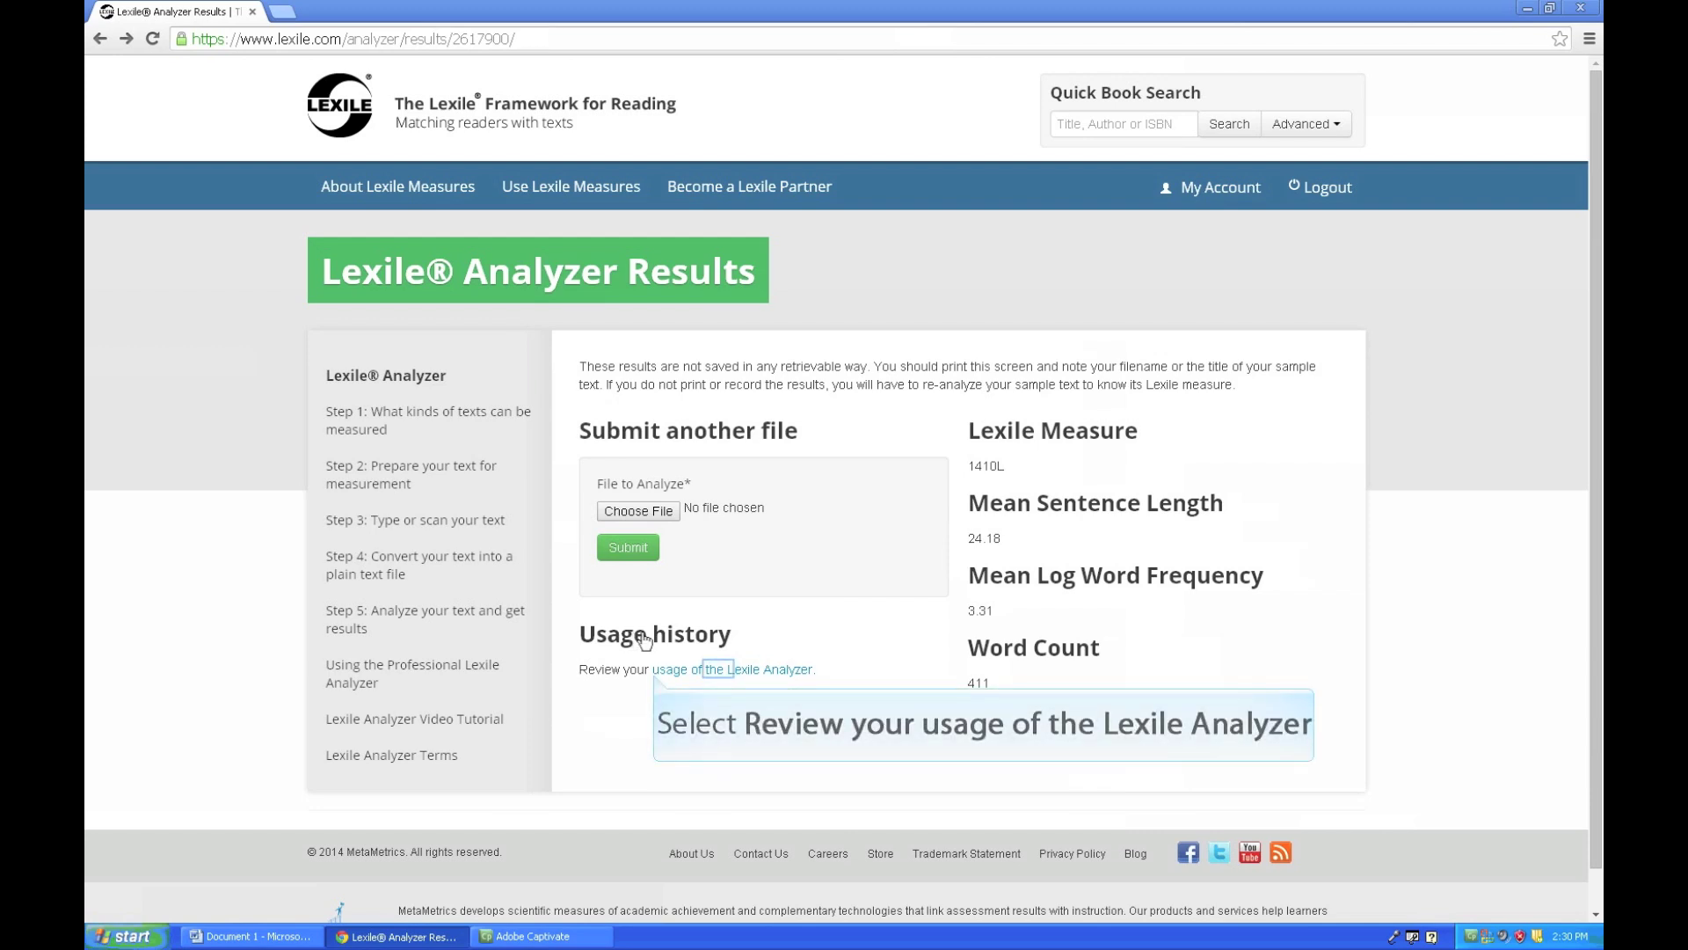
pyautogui.click(721, 672)
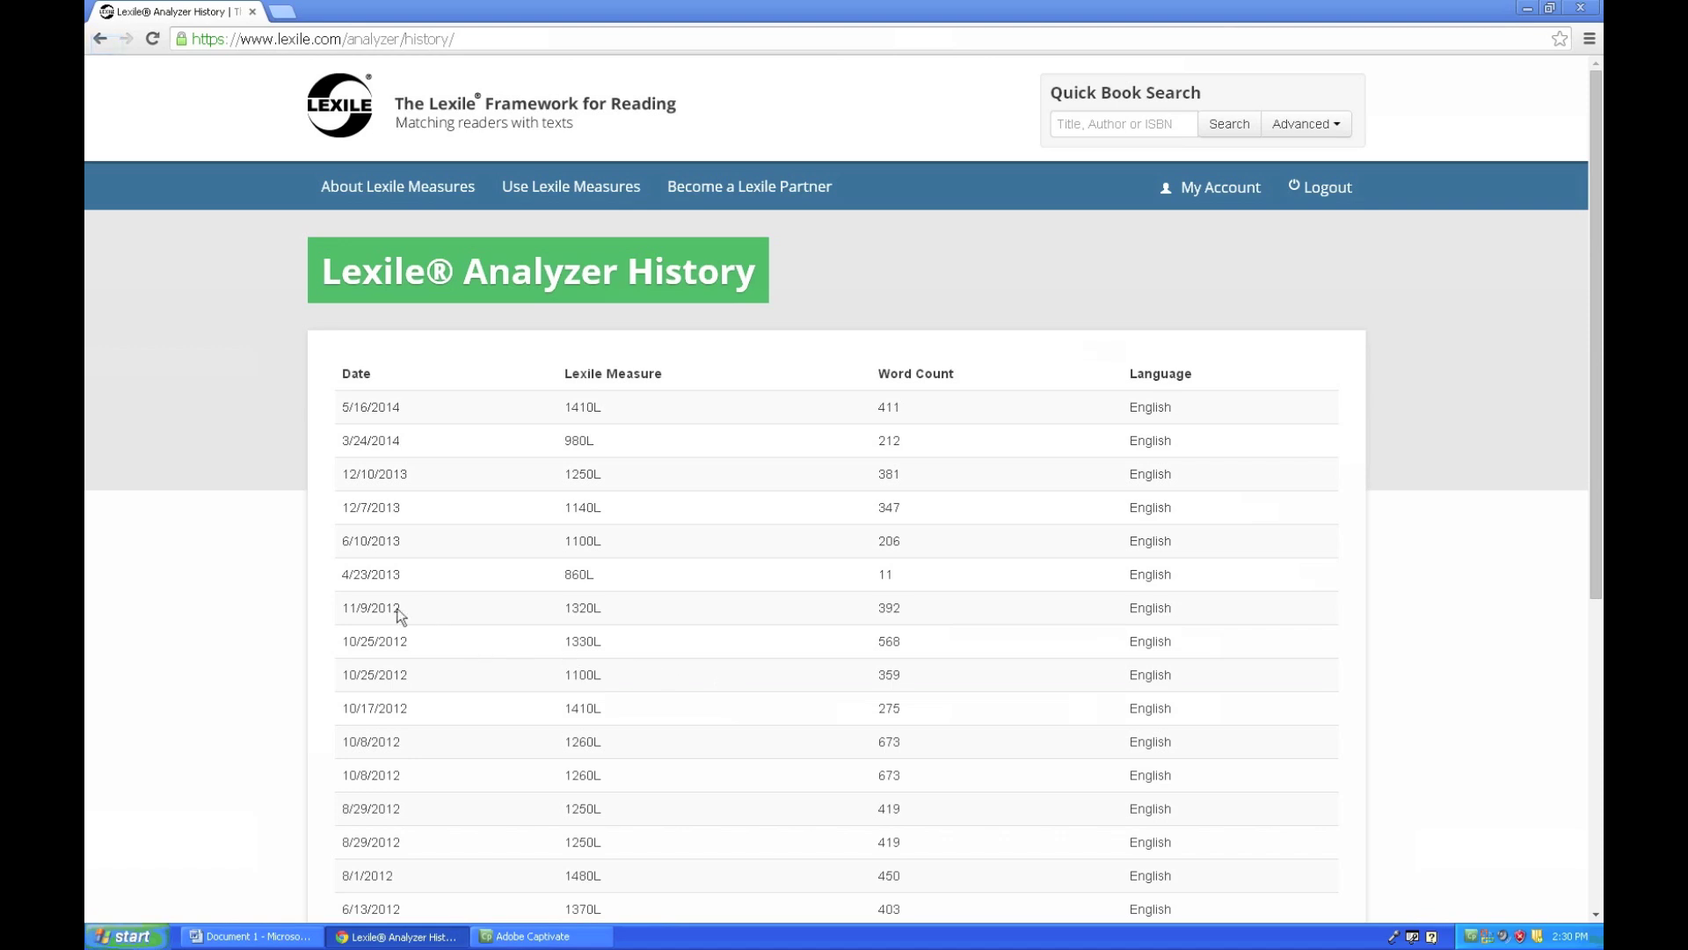
# - Go back to the Analyzer Results page showing 1410L across 411 words
pyautogui.click(102, 41)
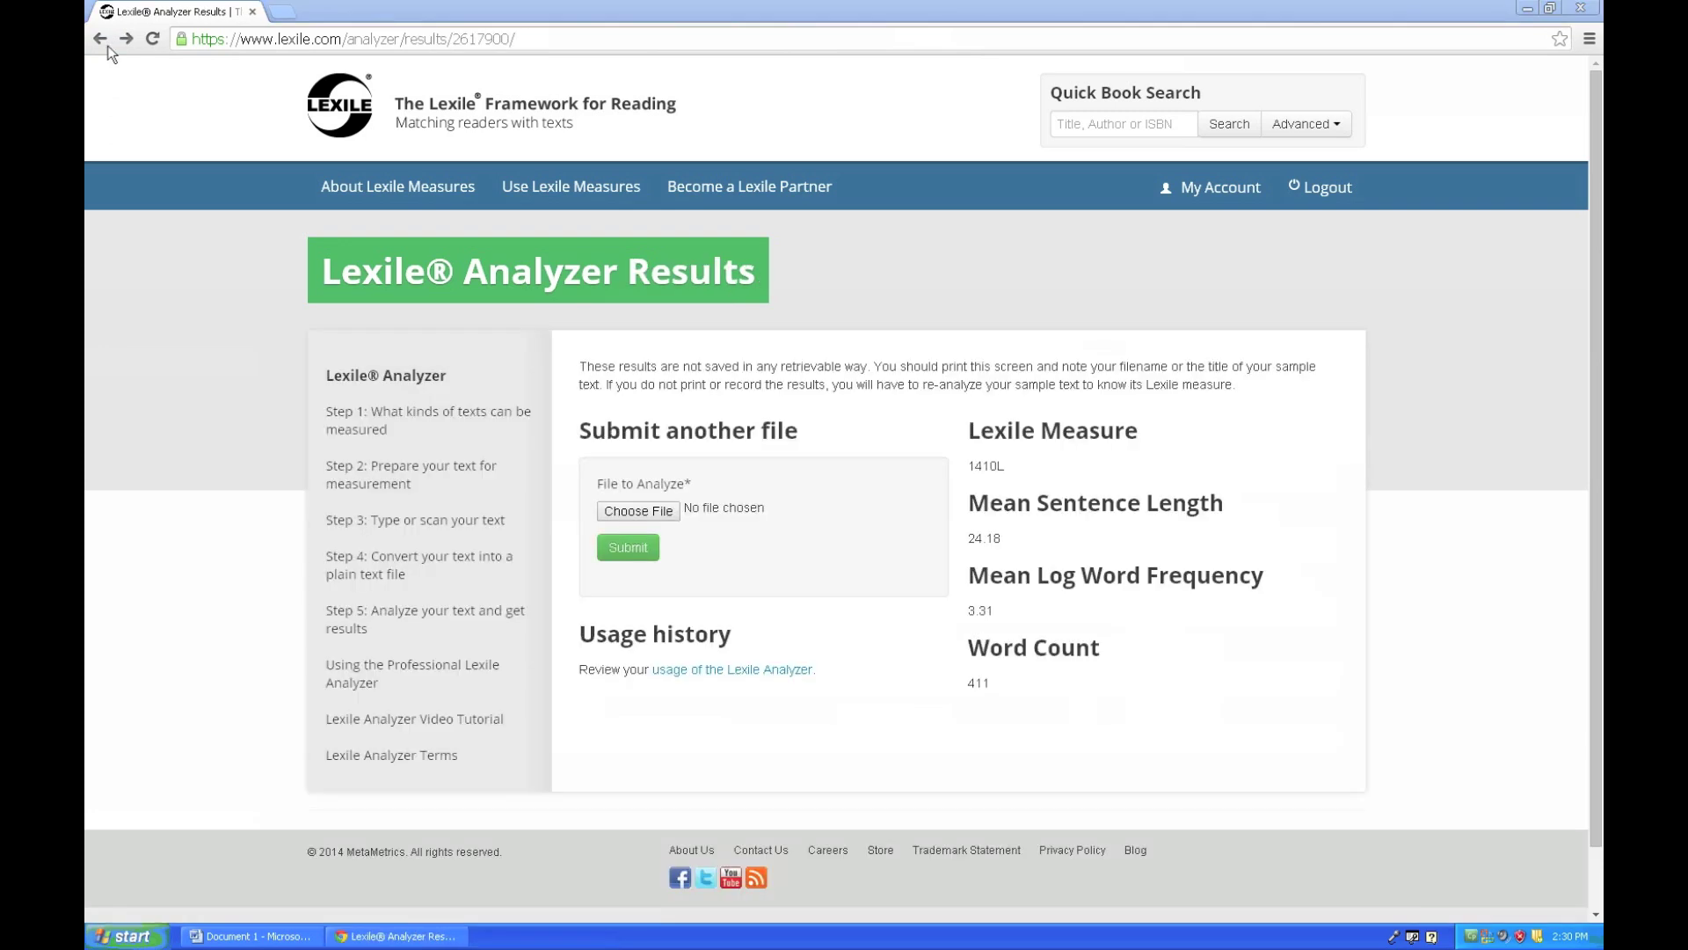